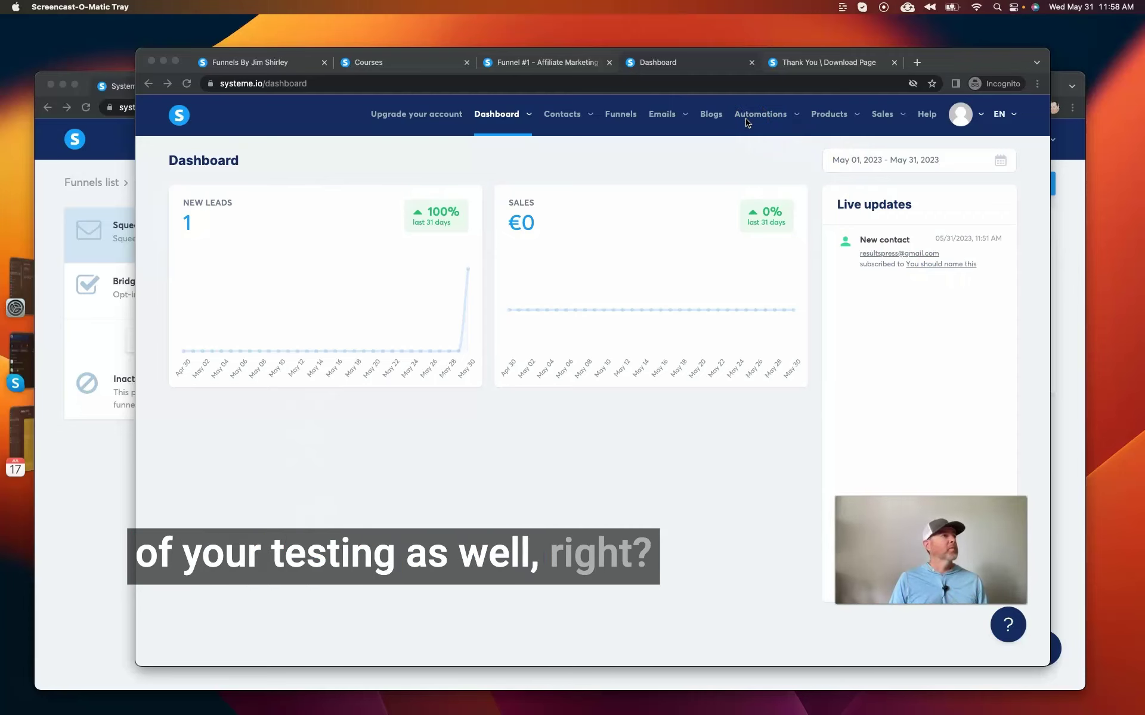
- Create a new automation workflow named "Welcome"
left_click(701, 136)
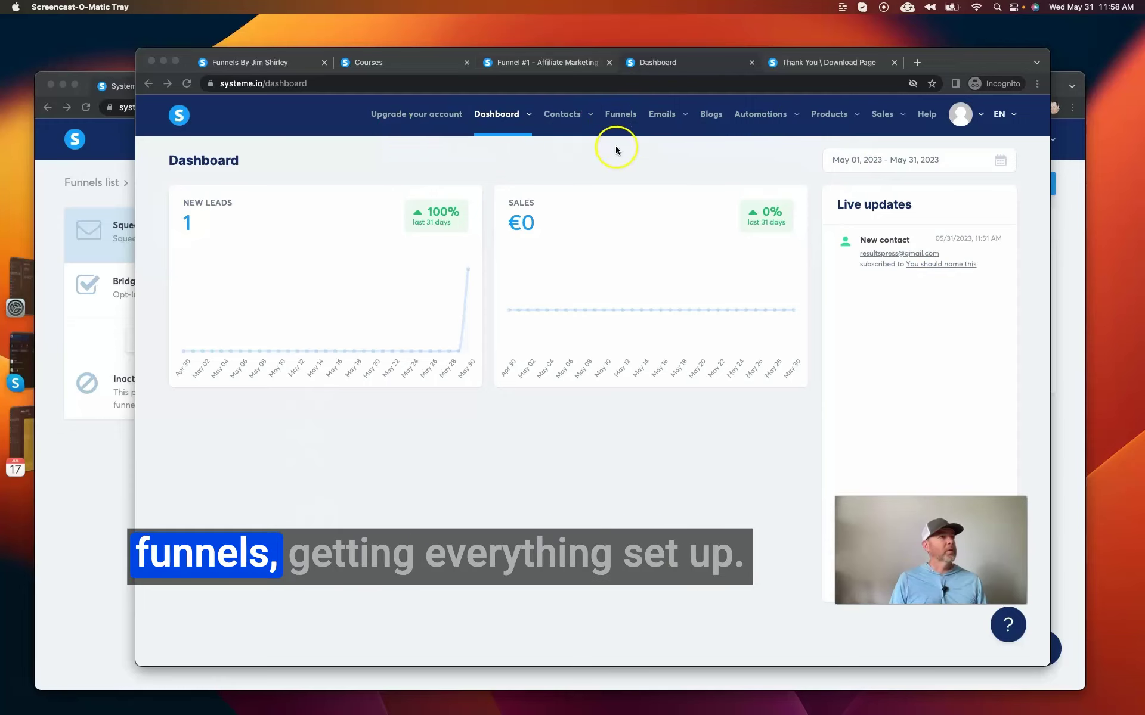
left_click(771, 118)
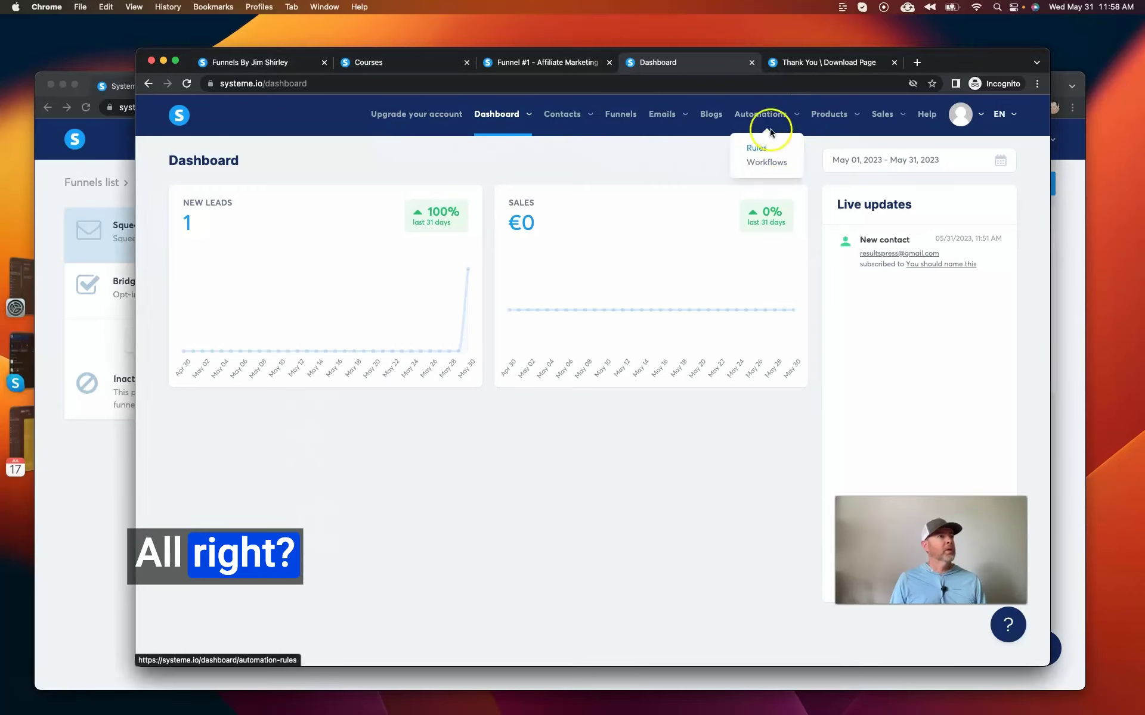
left_click(766, 163)
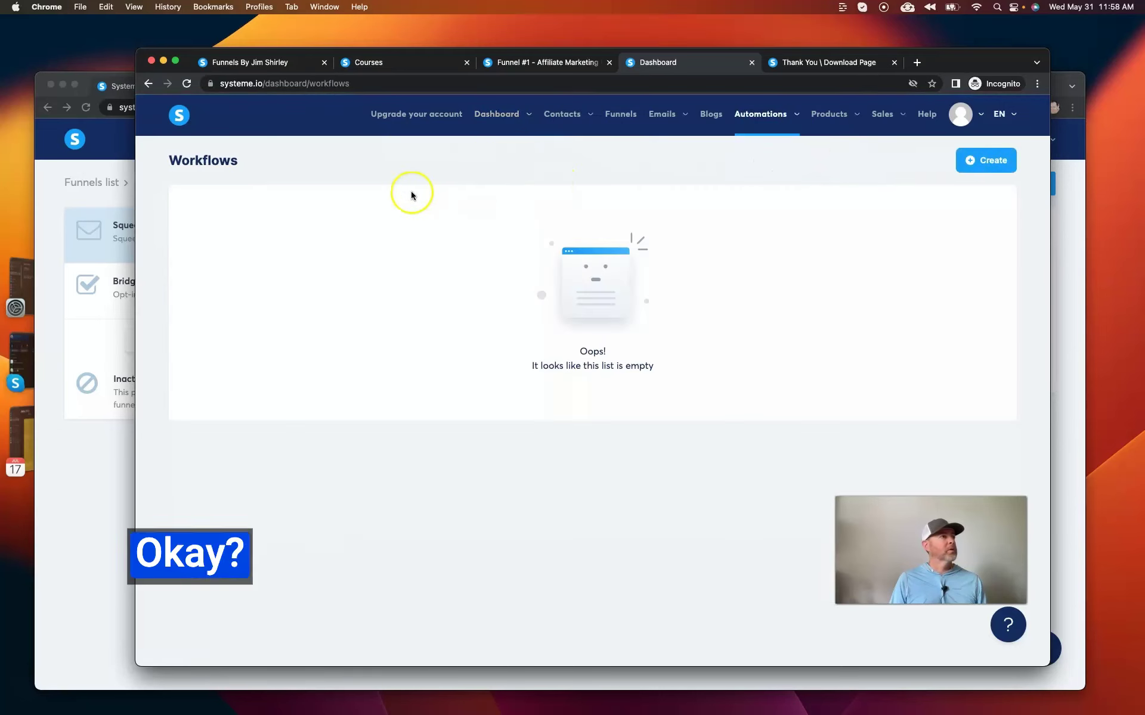
left_click(982, 163)
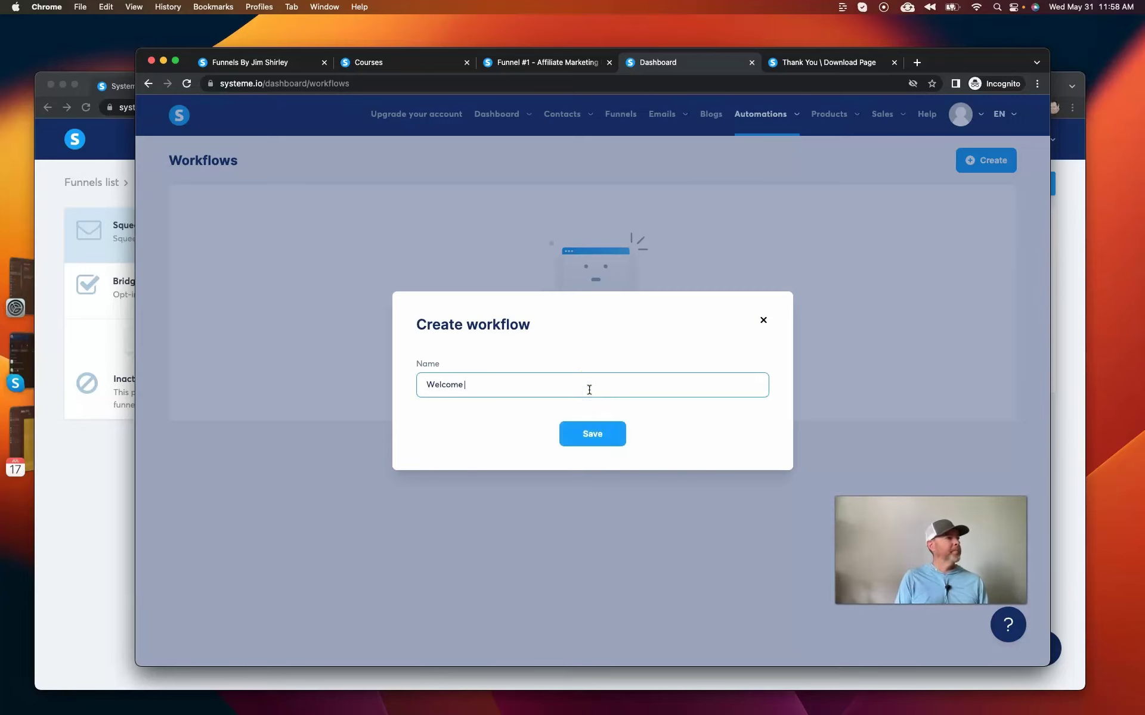
left_click(510, 390)
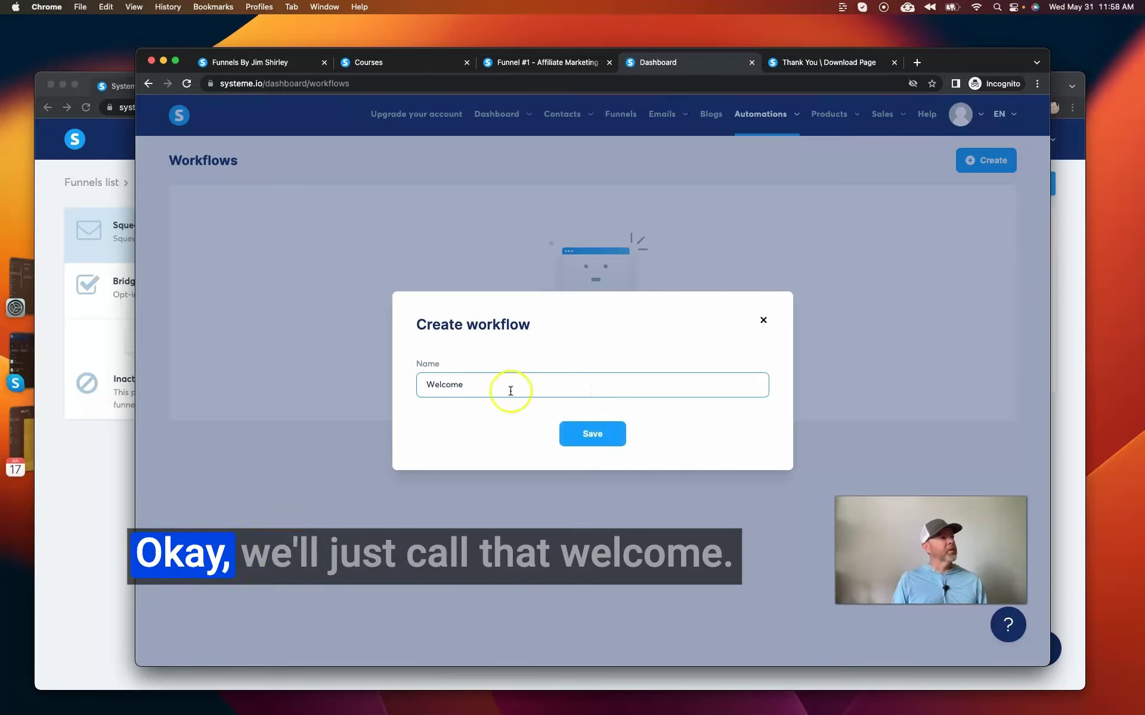
left_click(608, 430)
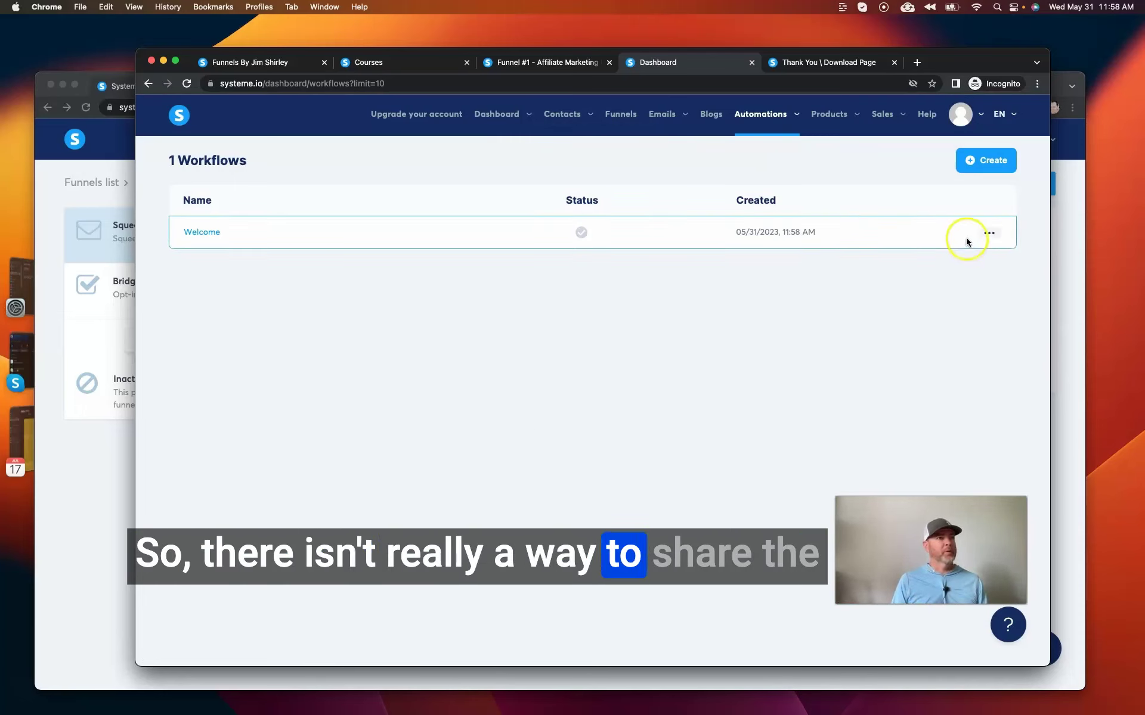
- Open the Welcome workflow in the workflow builder
left_click(987, 235)
left_click(797, 275)
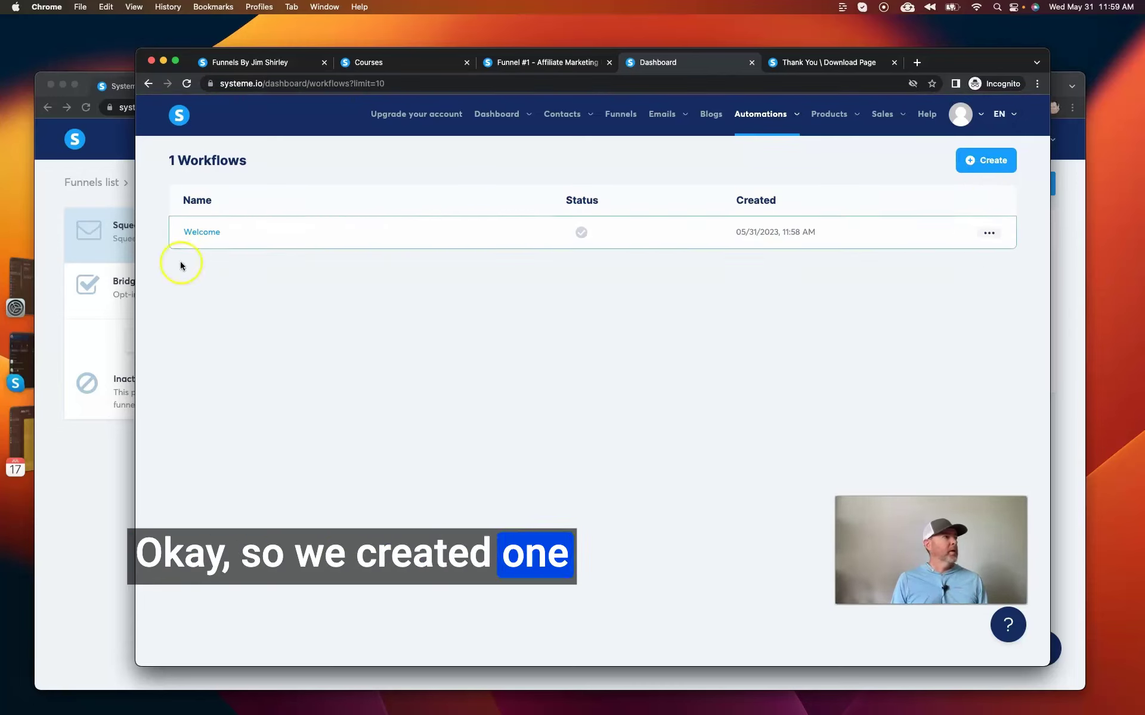
left_click(205, 237)
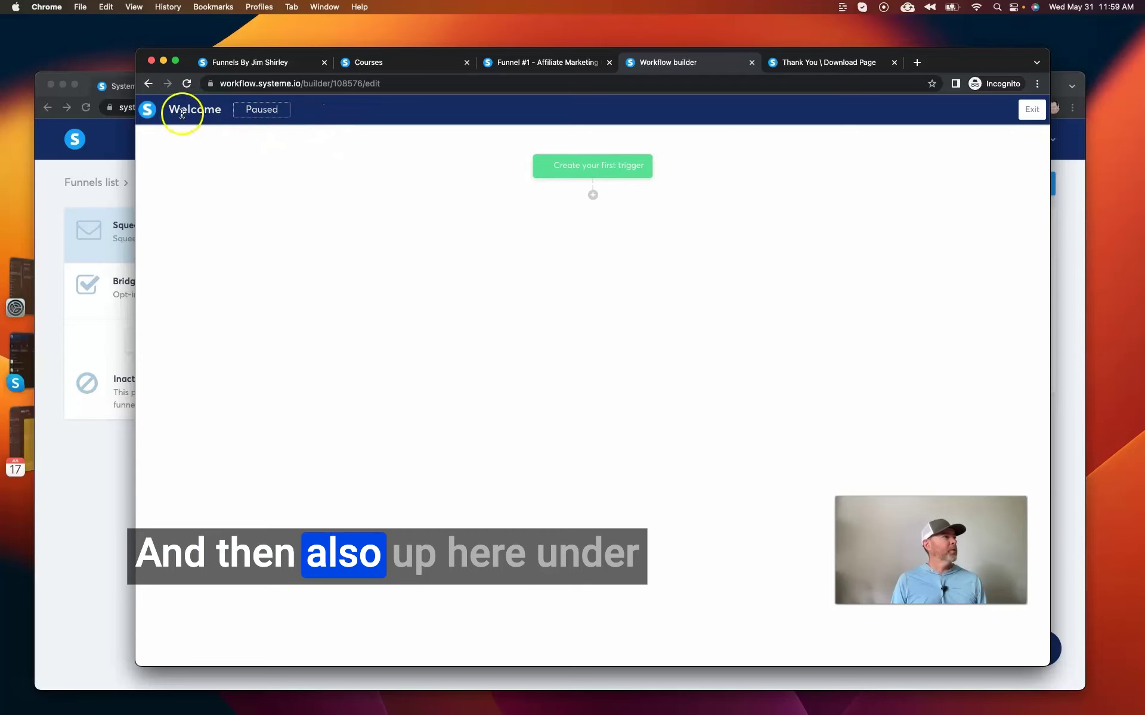
left_click(262, 115)
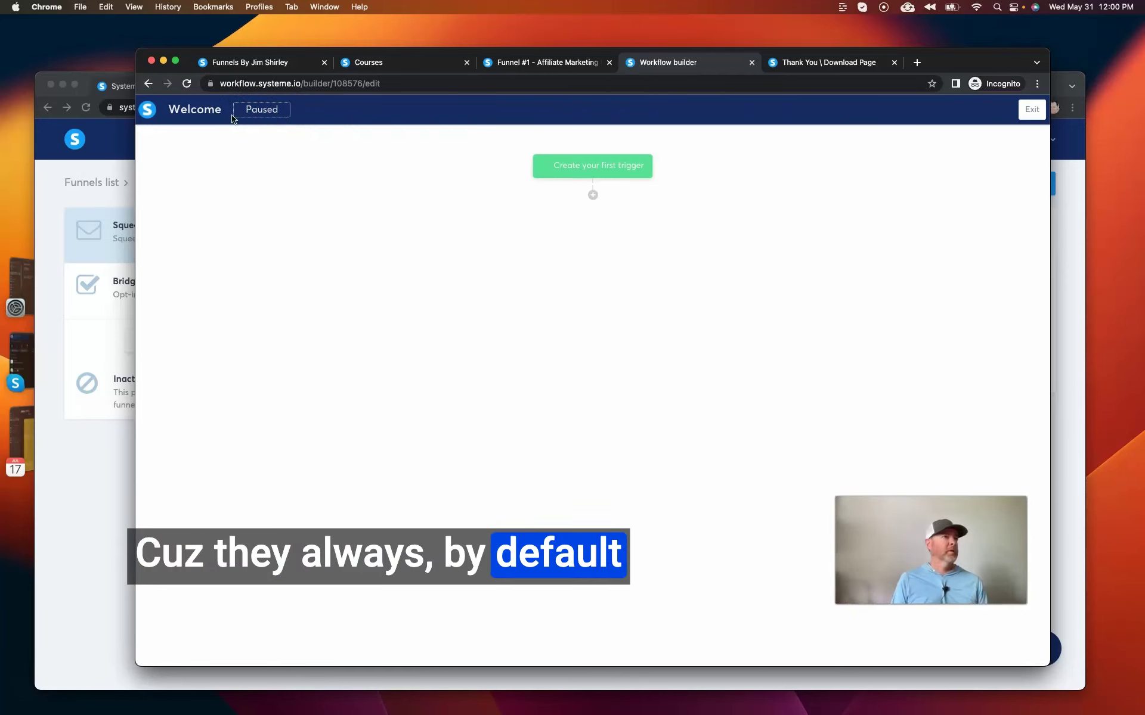
left_click(267, 118)
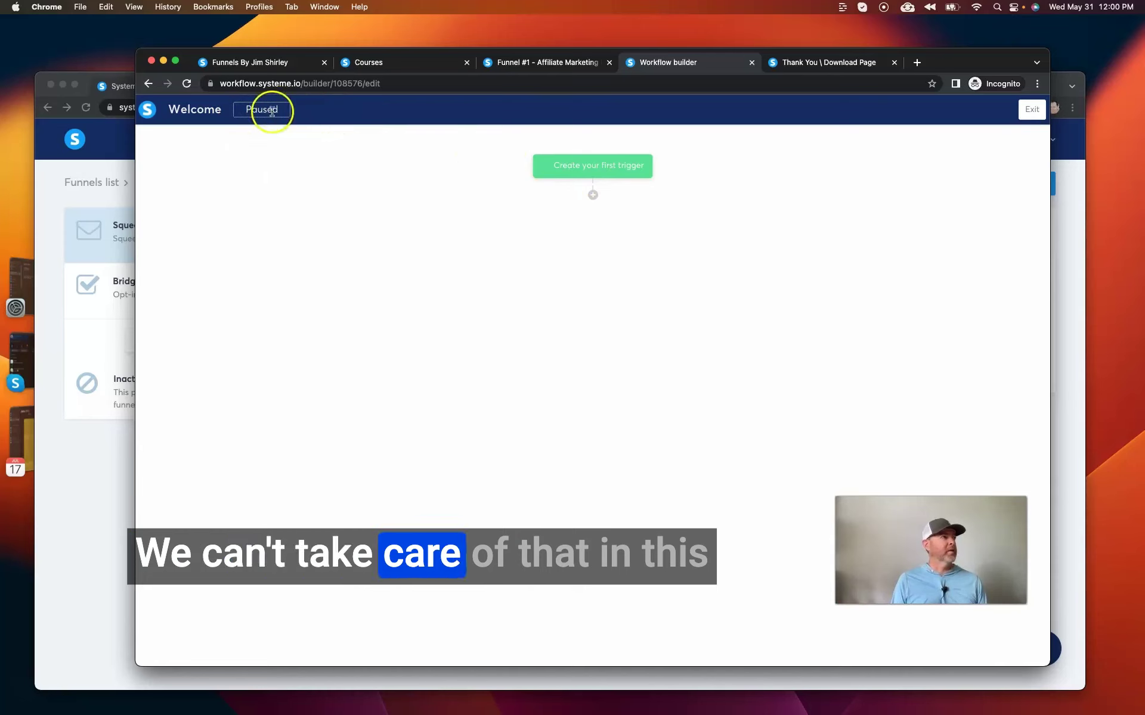
- Start the workflow's first trigger and set its type to Funnel form subscribed
left_click(576, 173)
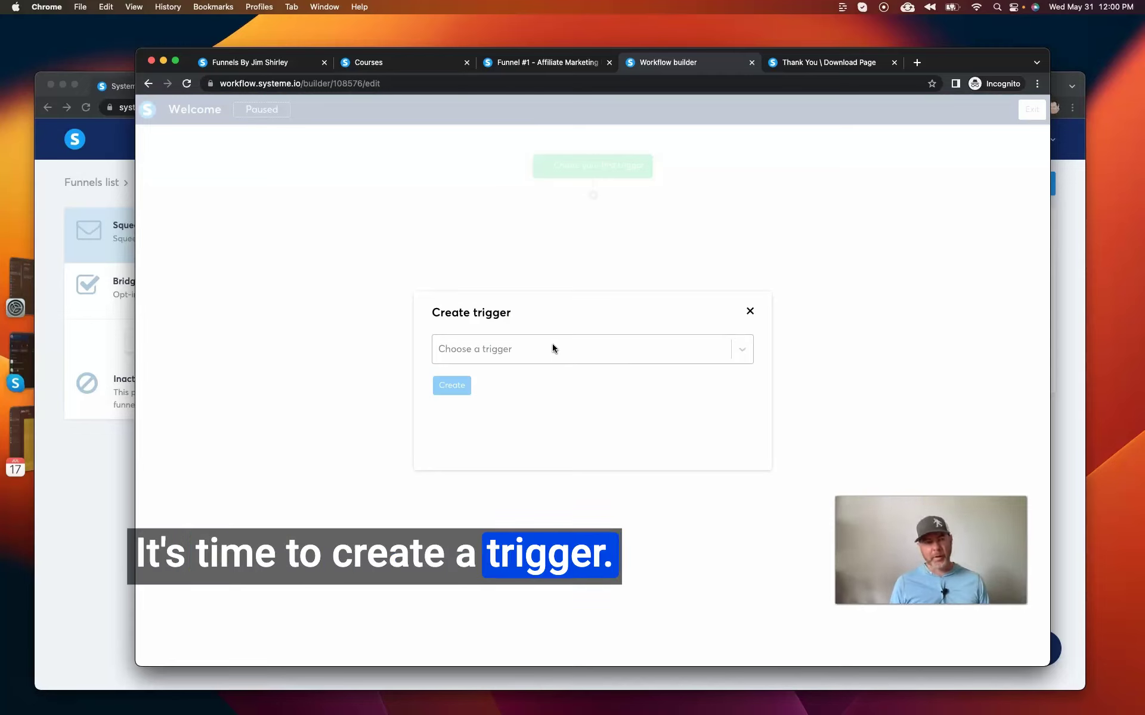
left_click(552, 349)
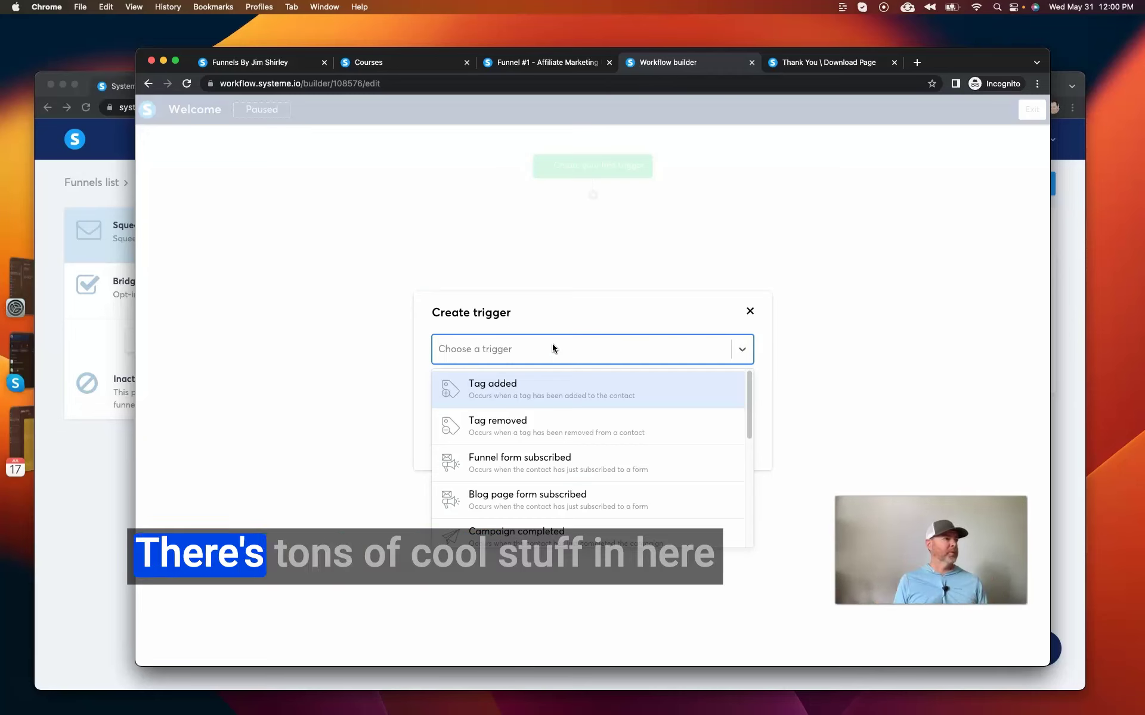
scroll(575, 502, "down", 5)
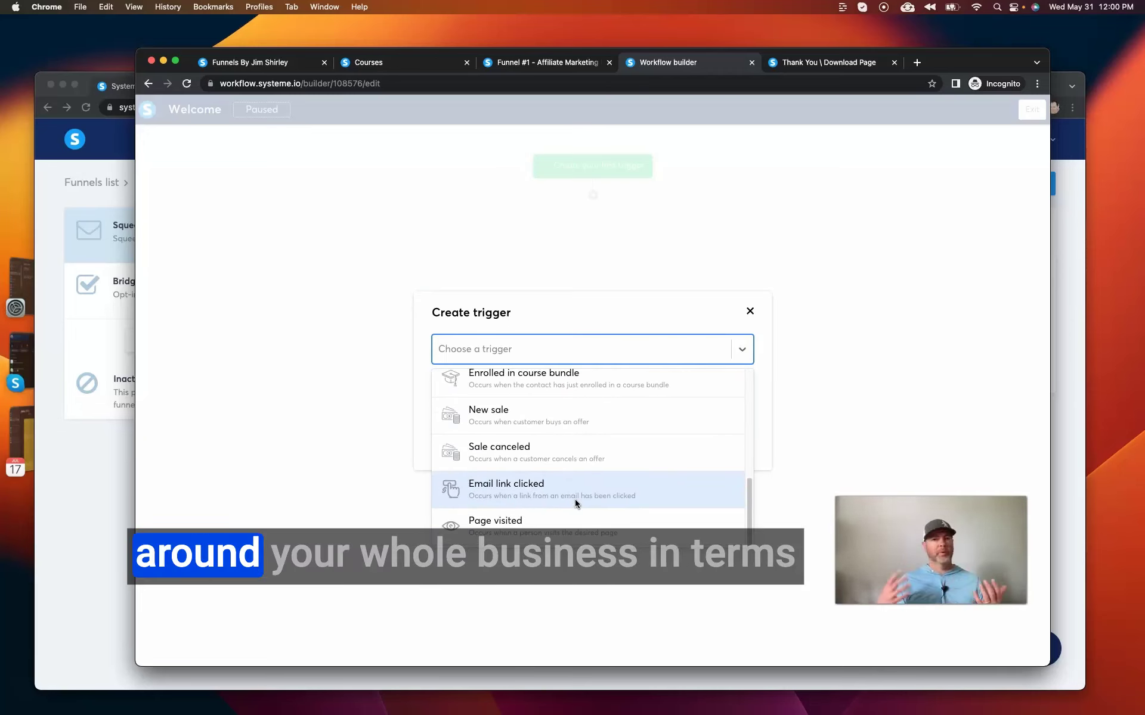
left_click(525, 490)
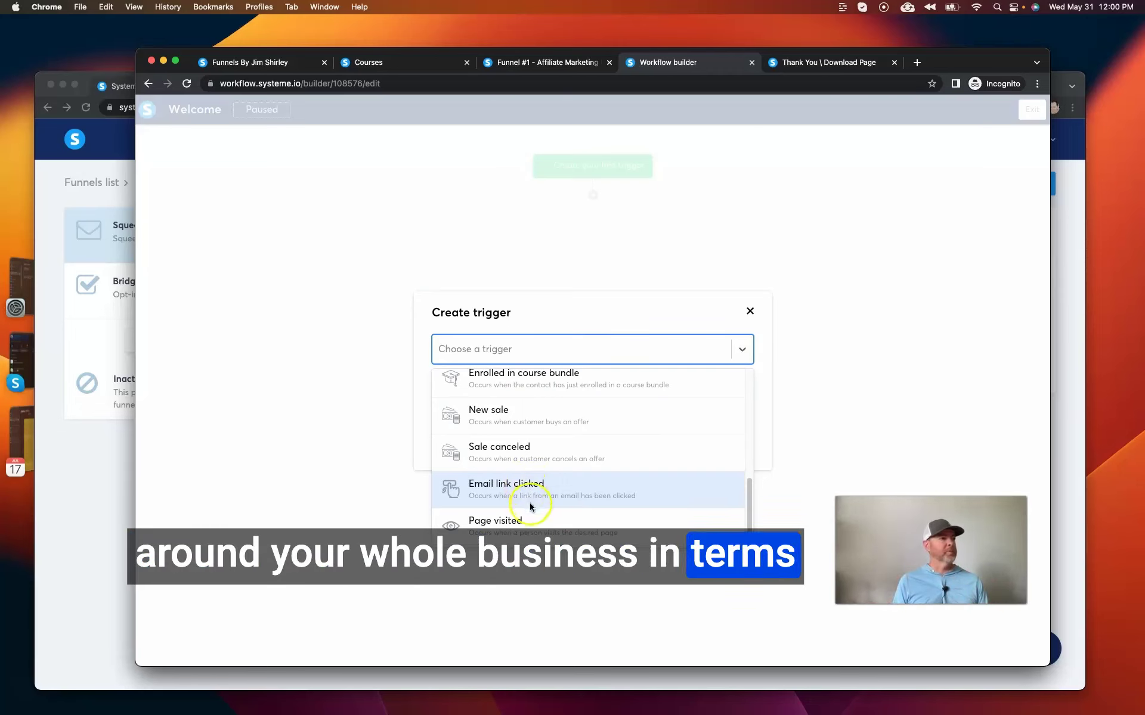
scroll(524, 486, "up", 1)
scroll(523, 480, "up", 1)
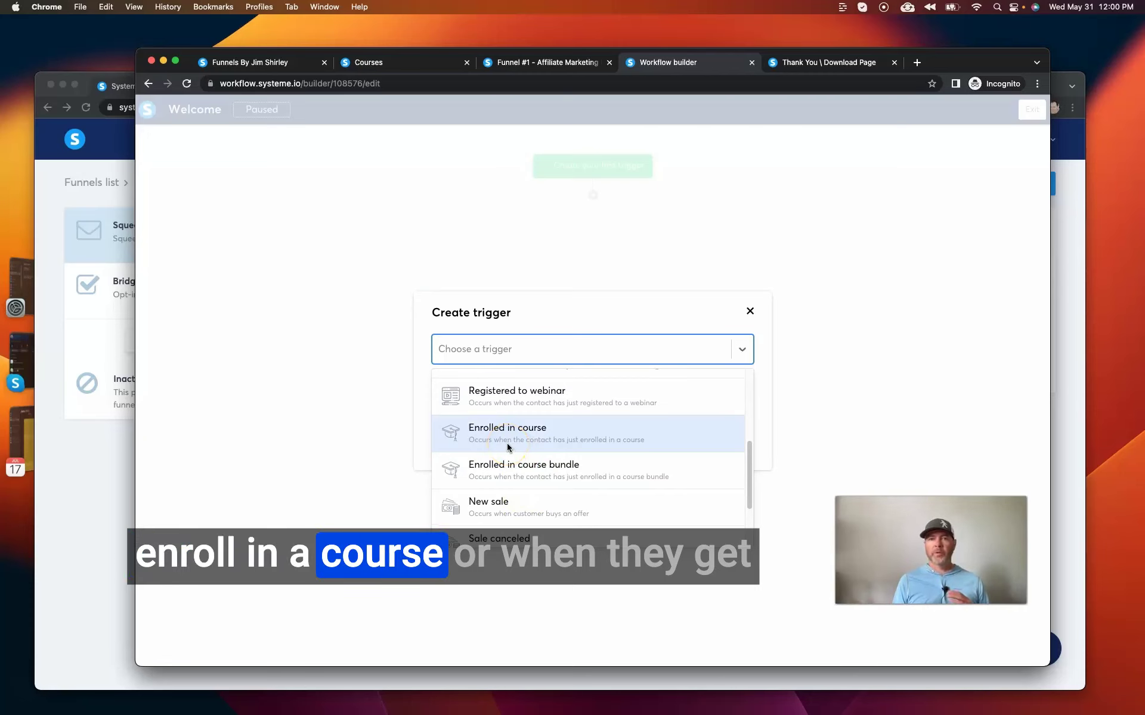
scroll(507, 447, "up", 3)
scroll(508, 447, "up", 2)
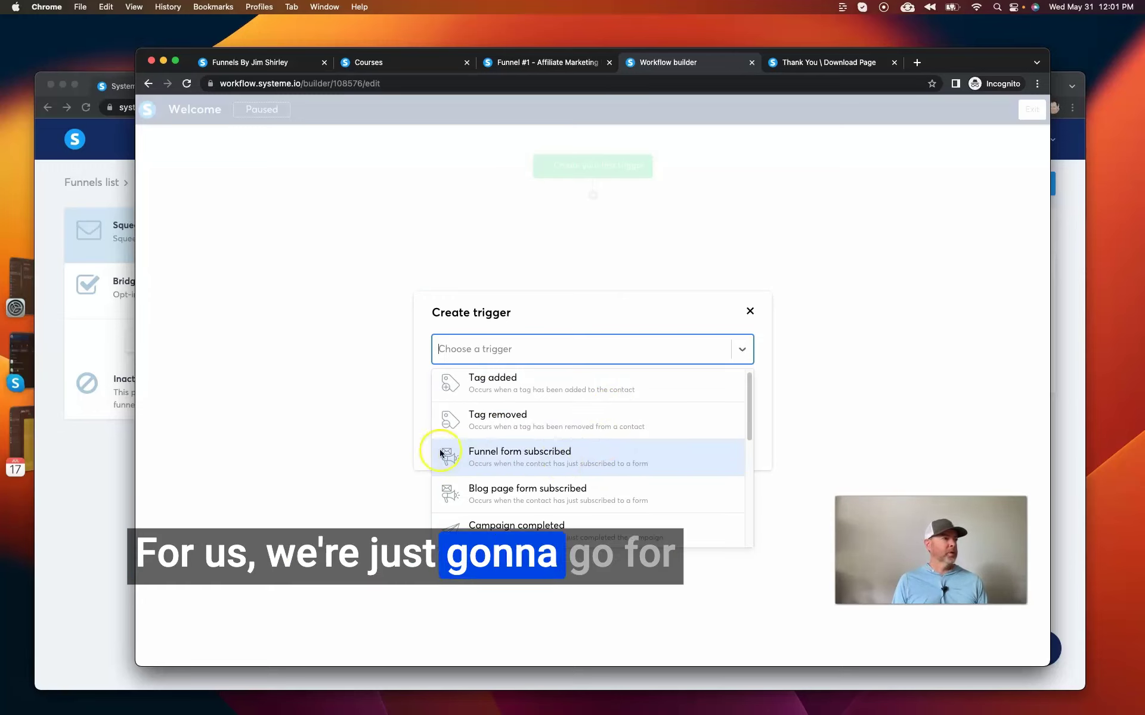
left_click(531, 456)
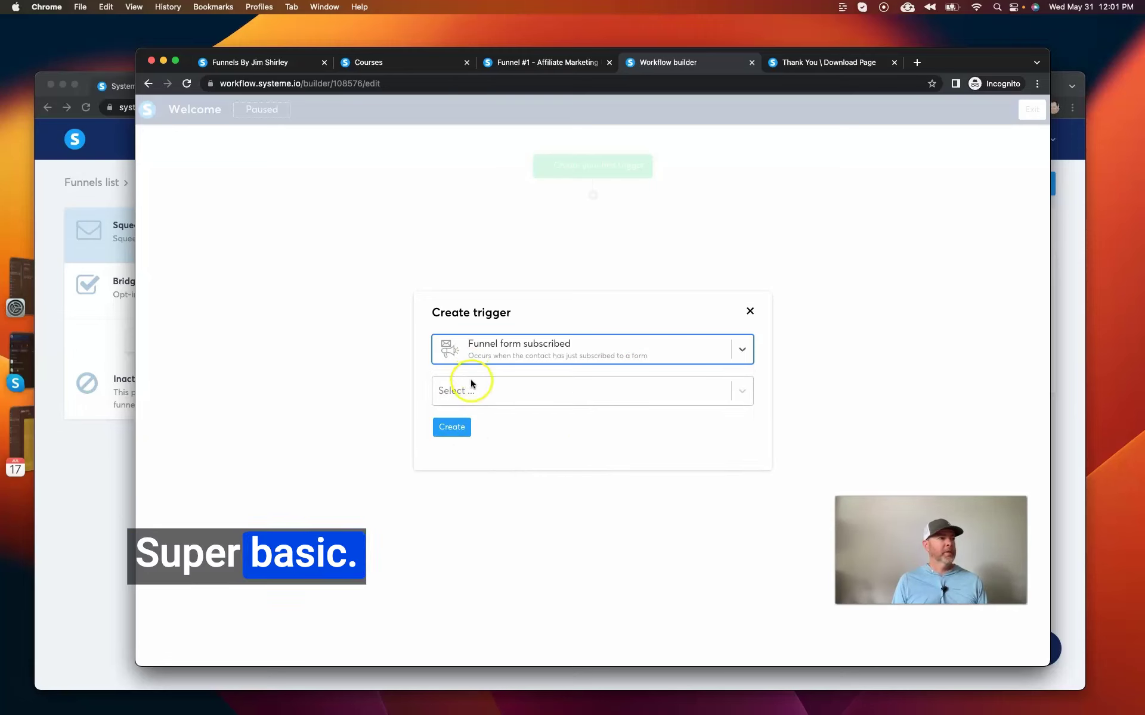
- Select the LM Review form of Funnel 1 - High Ticket for the trigger and create it
left_click(501, 394)
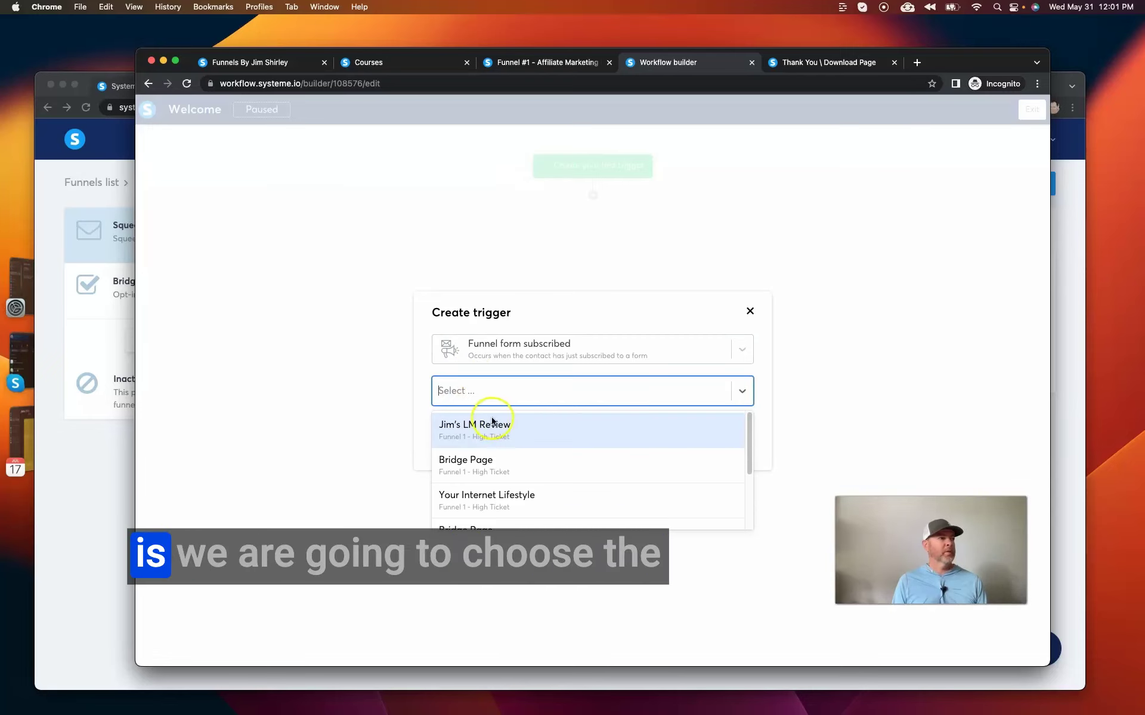
left_click(522, 387)
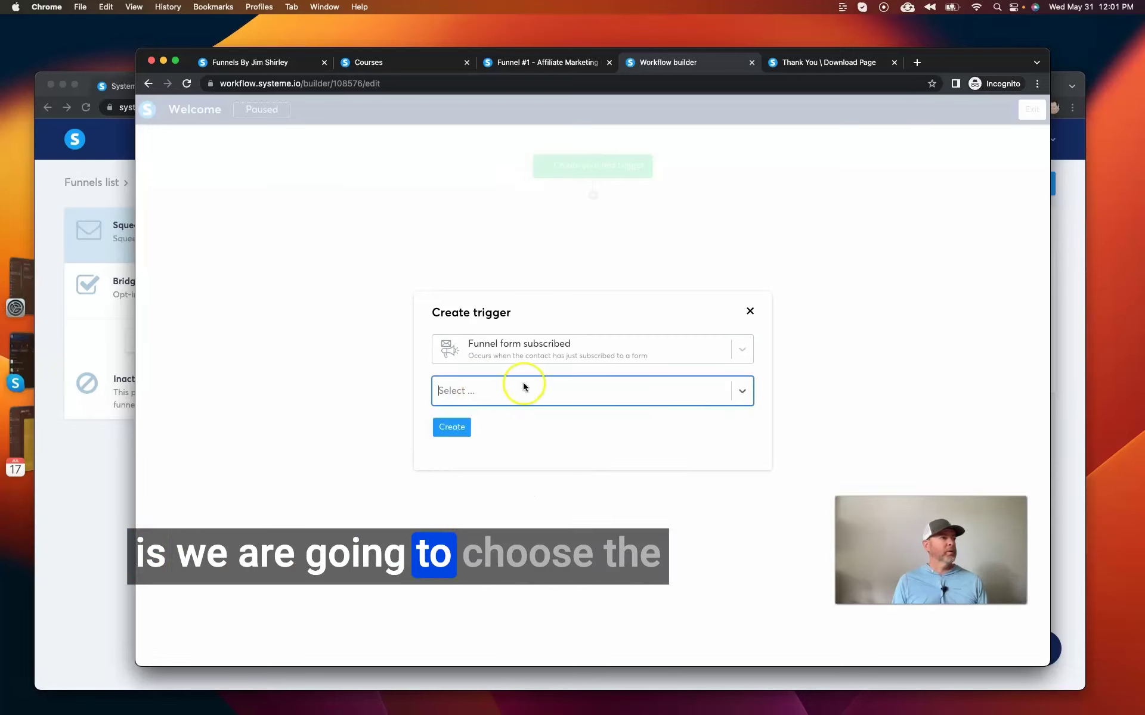
left_click(506, 393)
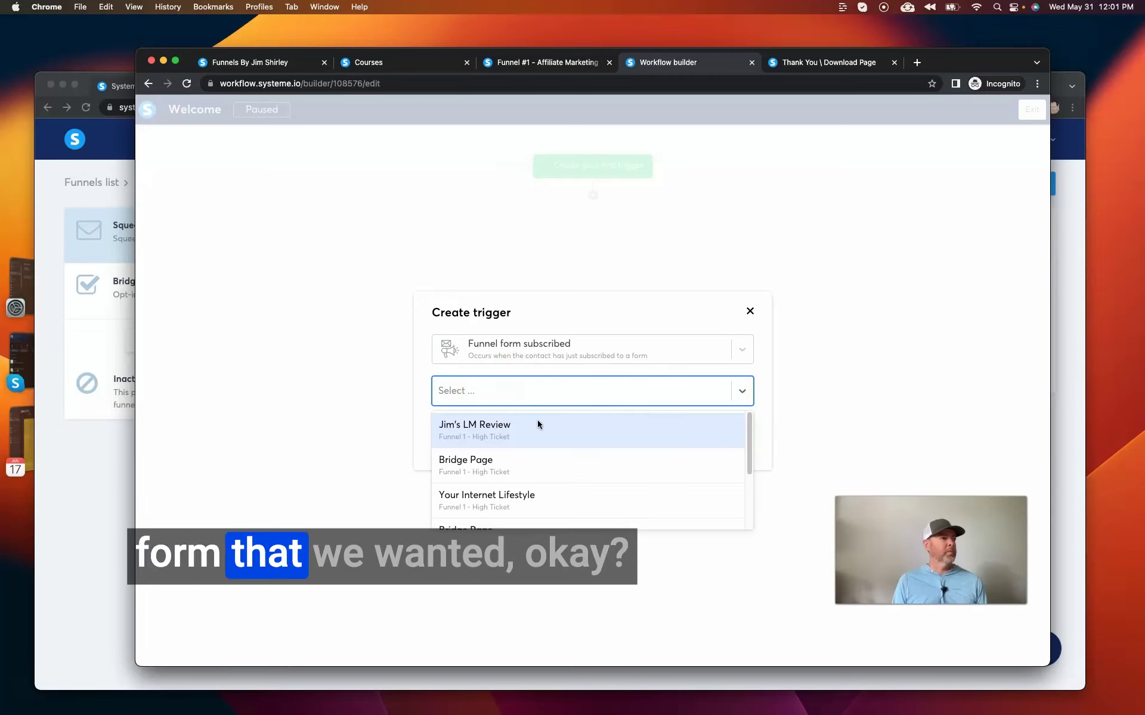
scroll(540, 426, "down", 3)
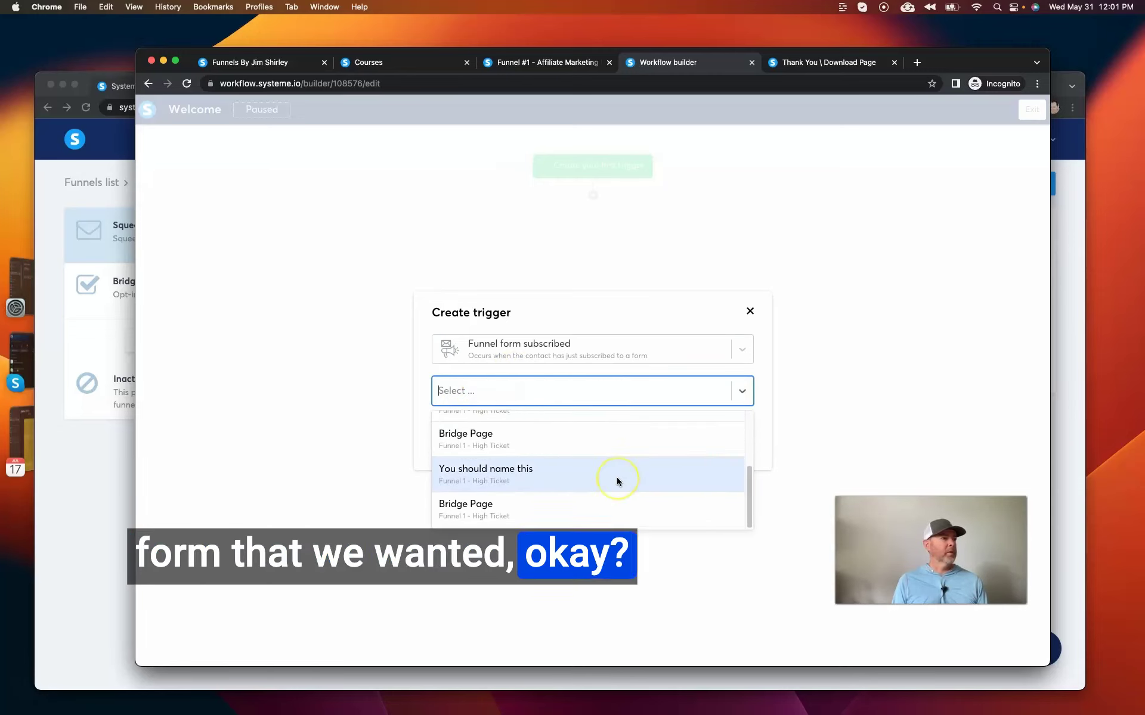
scroll(616, 477, "up", 1)
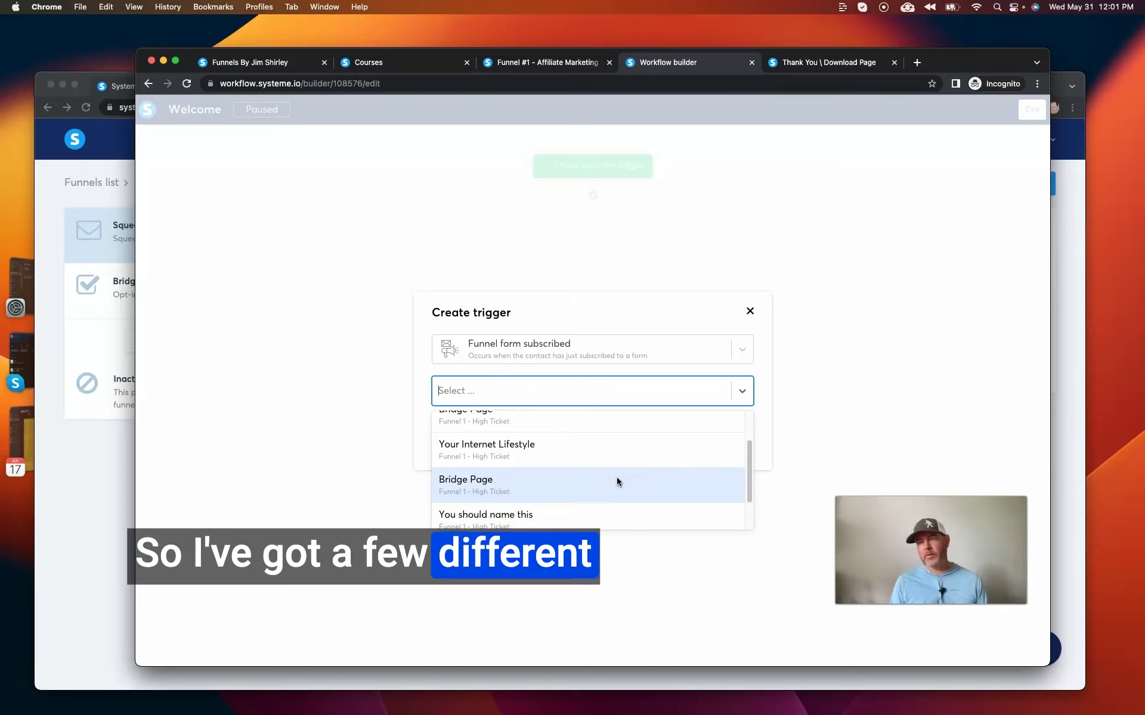
left_click(577, 465)
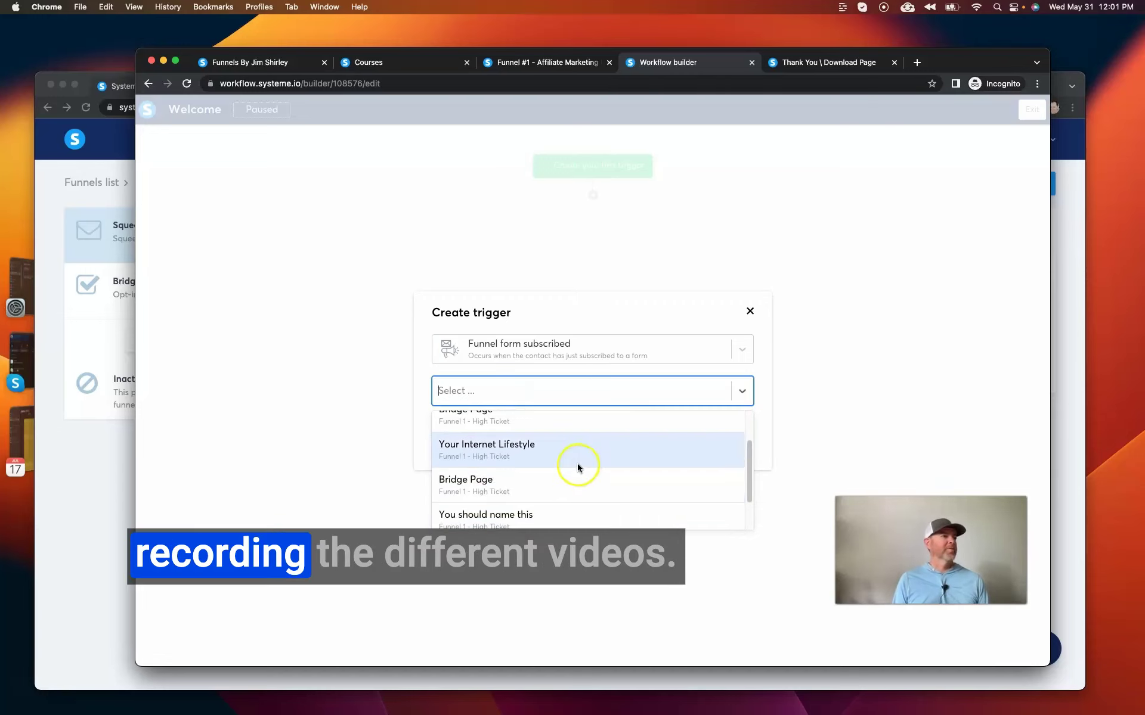
scroll(577, 463, "up", 1)
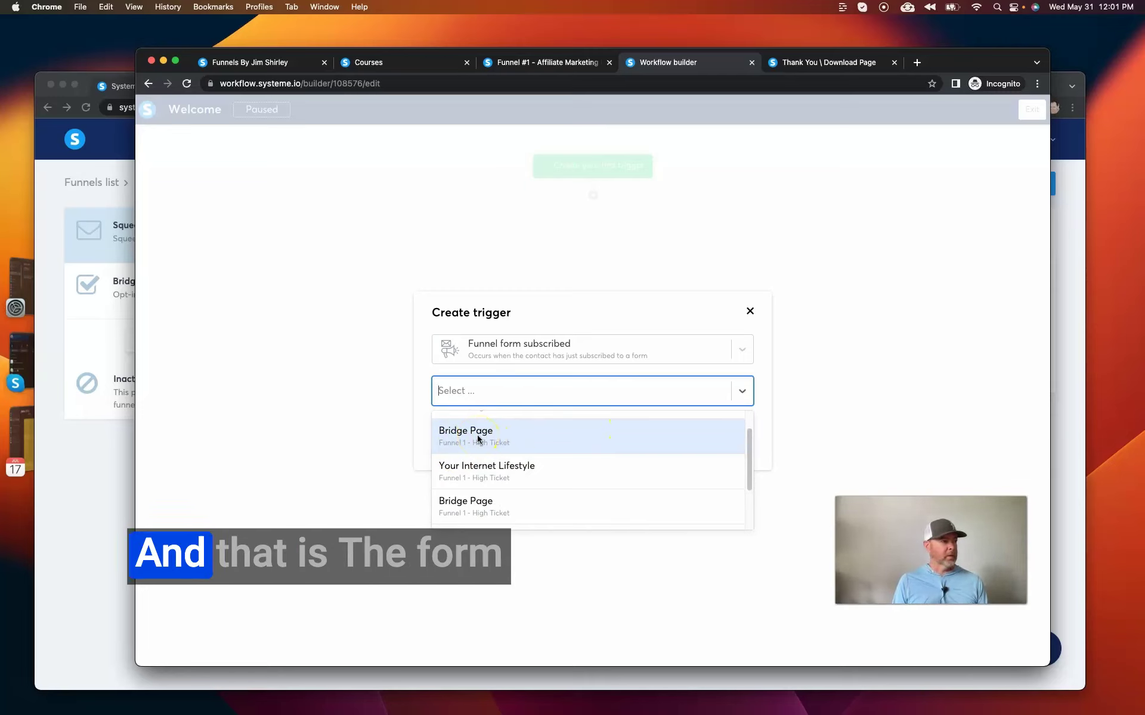
scroll(478, 440, "down", 1)
scroll(477, 439, "down", 2)
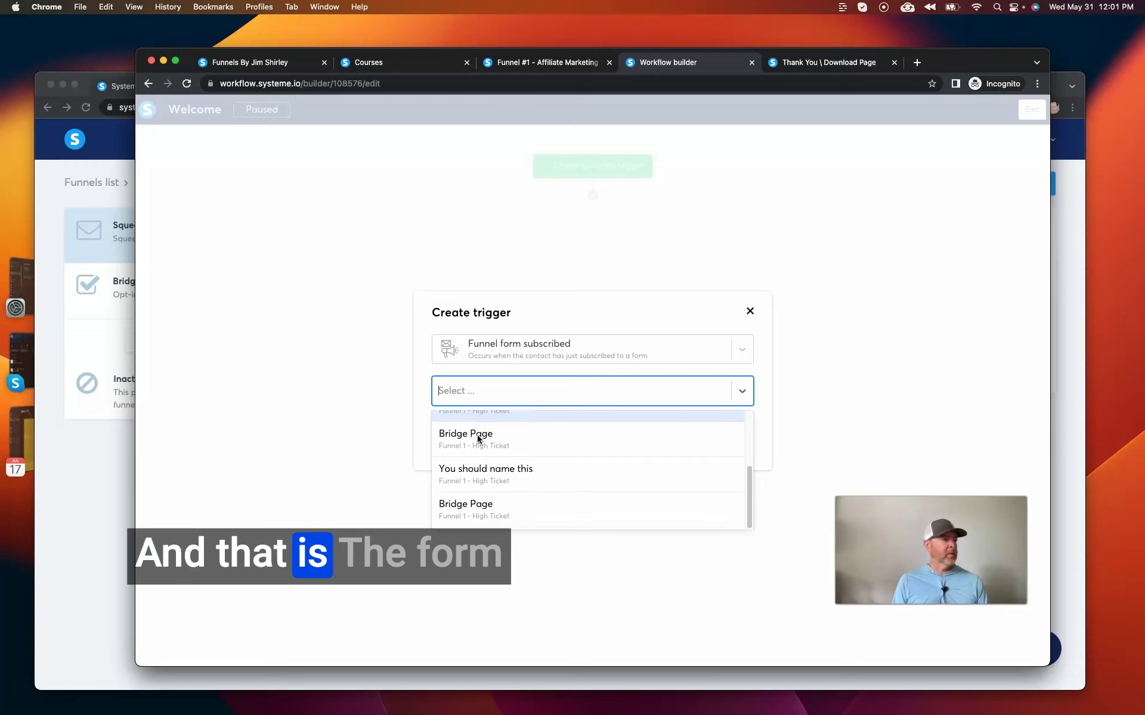
left_click(477, 435)
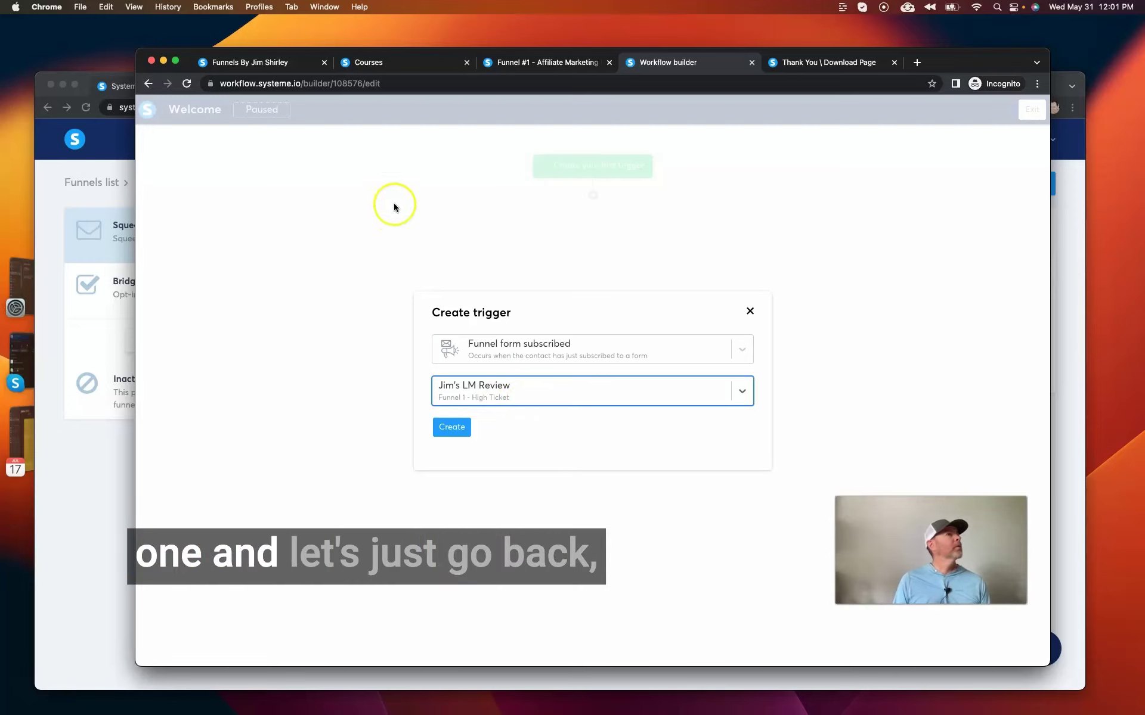
left_click(451, 426)
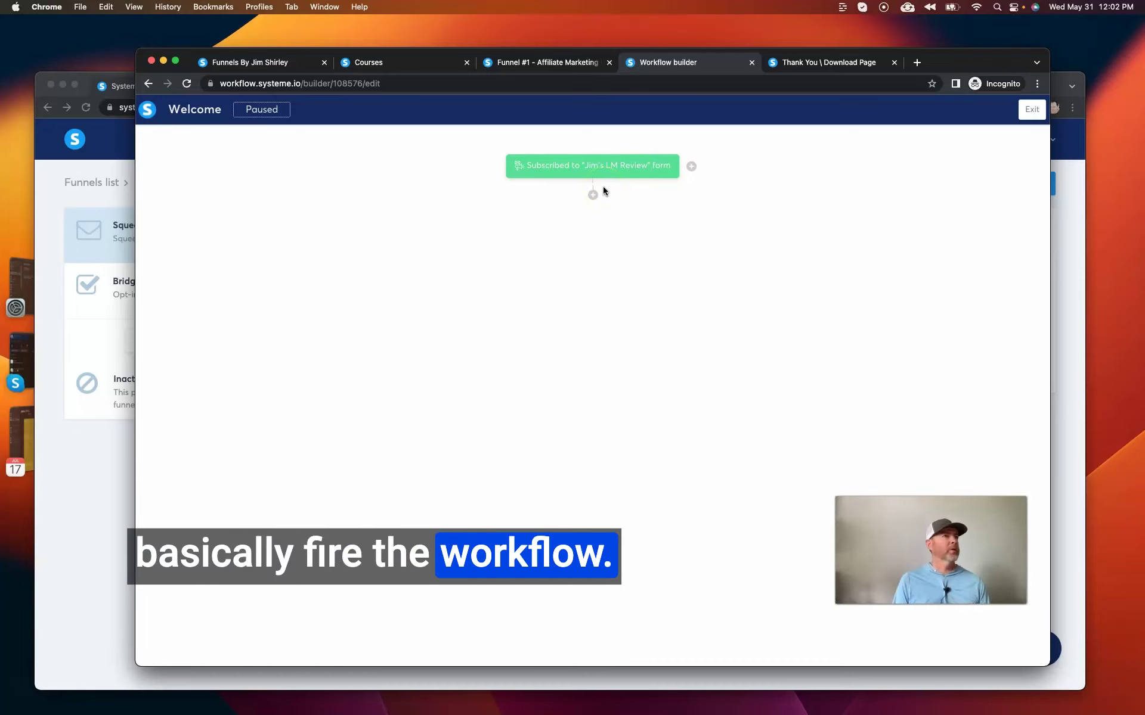
- Exit the workflow builder and open Funnel 1 - High Ticket to check the name of its squeeze page
left_click(1031, 109)
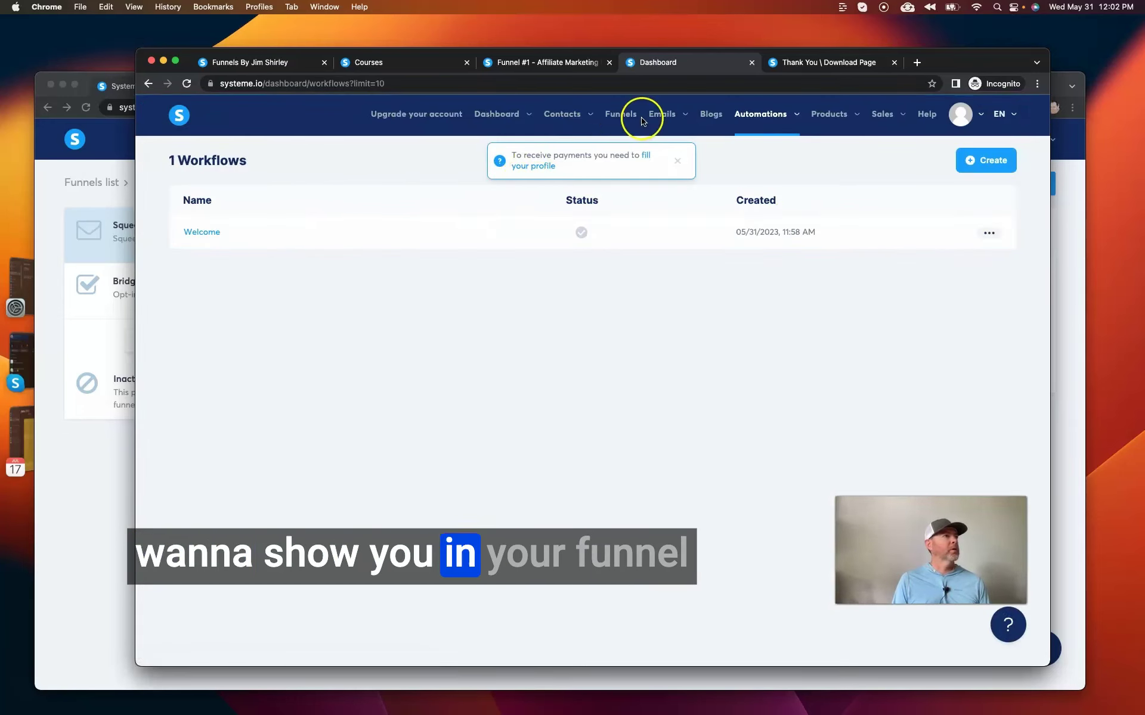
left_click(621, 120)
left_click(221, 234)
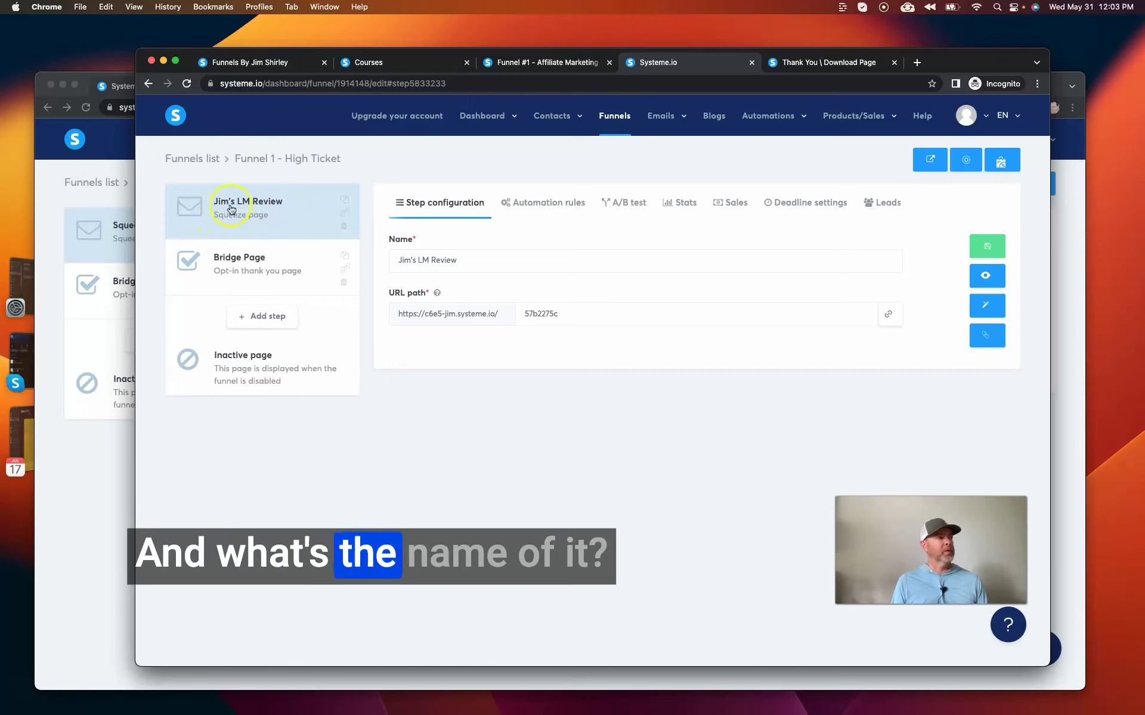
- Reopen the Welcome workflow and check which funnel form its trigger uses
left_click(773, 116)
left_click(768, 174)
left_click(207, 234)
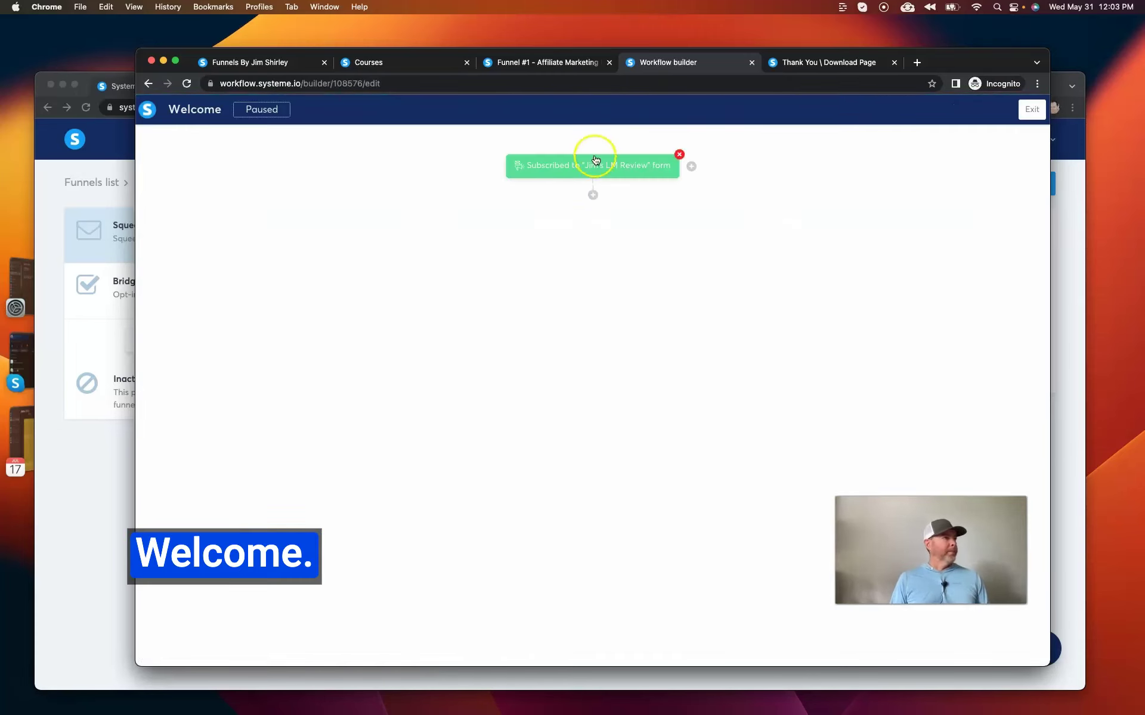
left_click(593, 173)
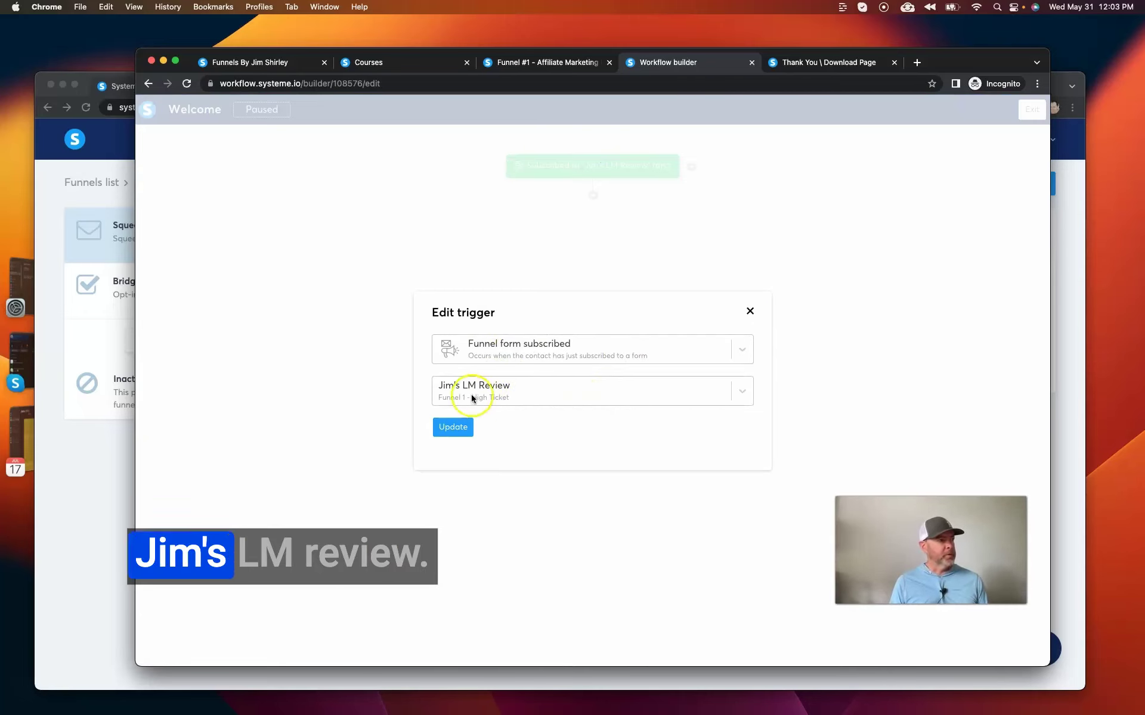
left_click(741, 392)
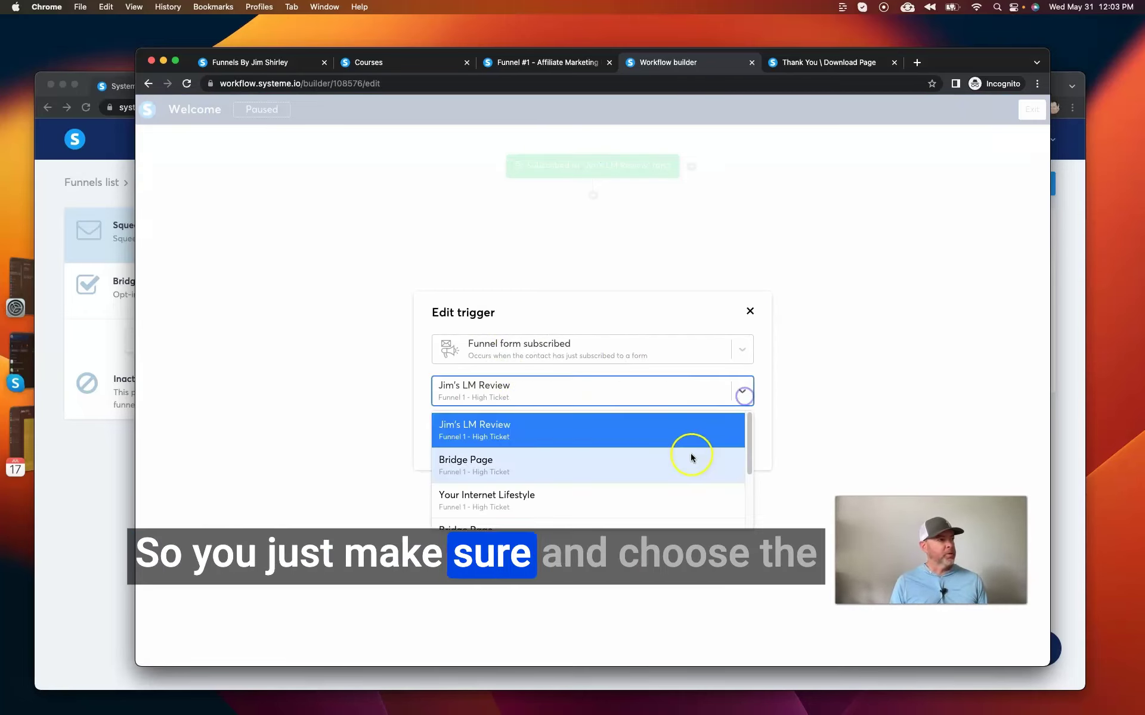
left_click(420, 409)
left_click(750, 311)
- Add an action below the workflow's trigger and set its type to Send an email
left_click(593, 195)
left_click(593, 350)
scroll(609, 459, "down", 3)
scroll(609, 462, "down", 1)
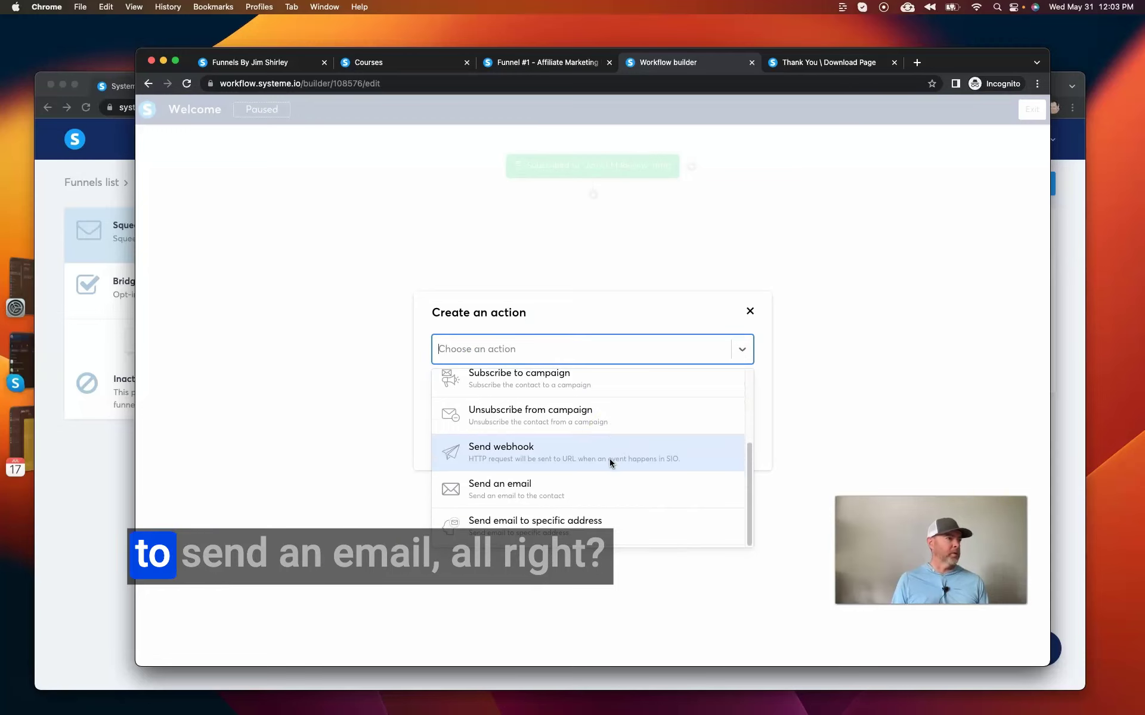
left_click(518, 486)
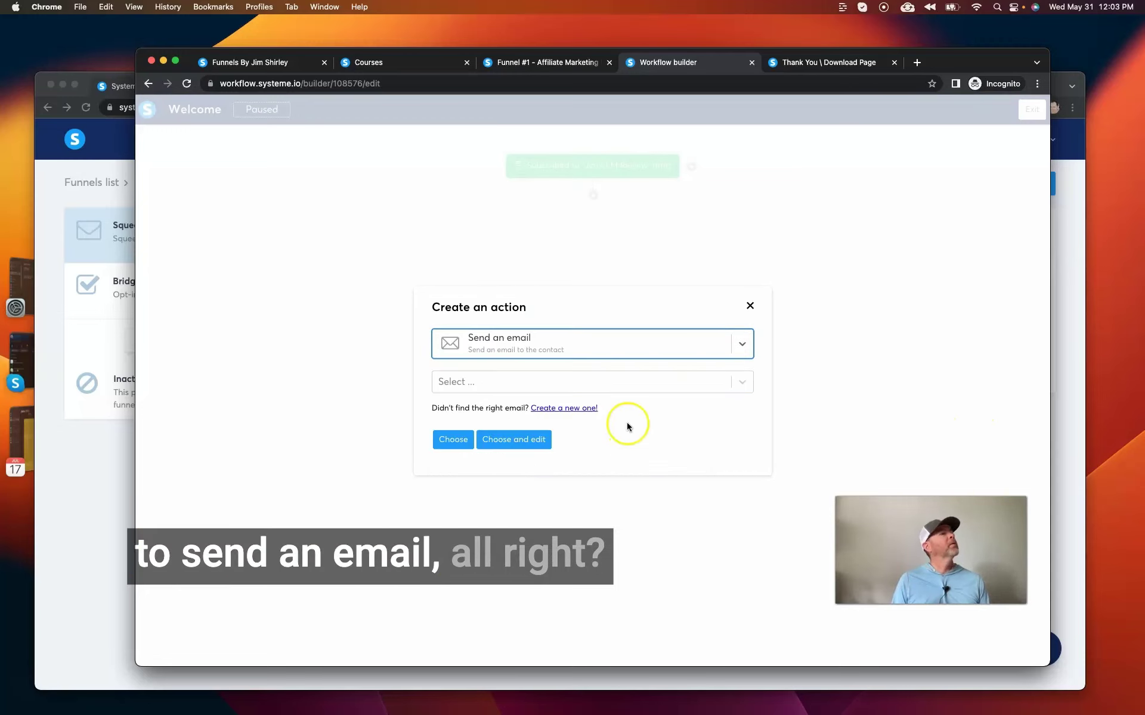
- Create a new email with the subject "Welcome to the club" for the action and open it for editing
left_click(630, 387)
left_click(710, 412)
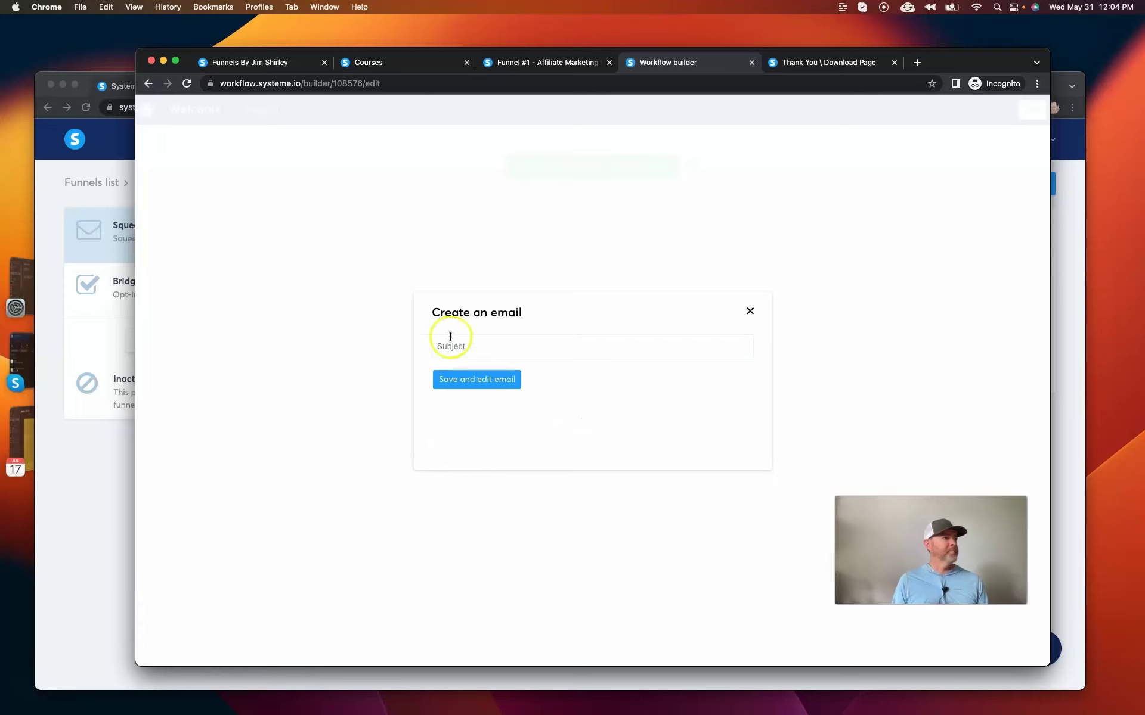
left_click(497, 350)
type("We")
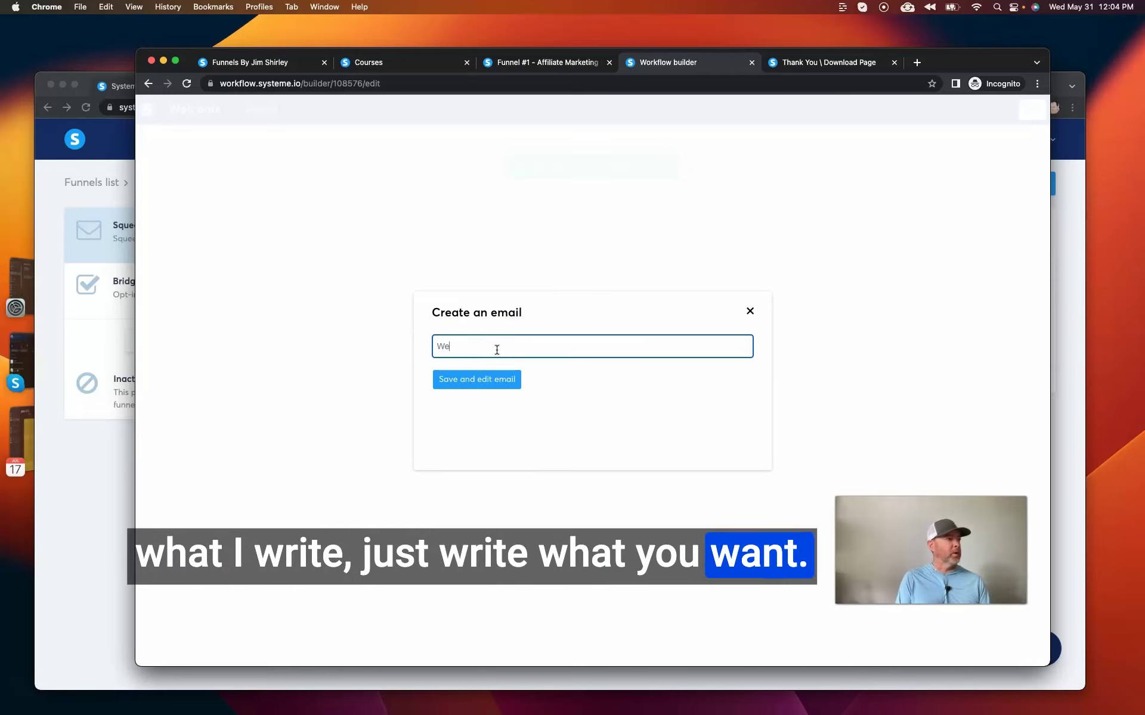
type("lcome to the club")
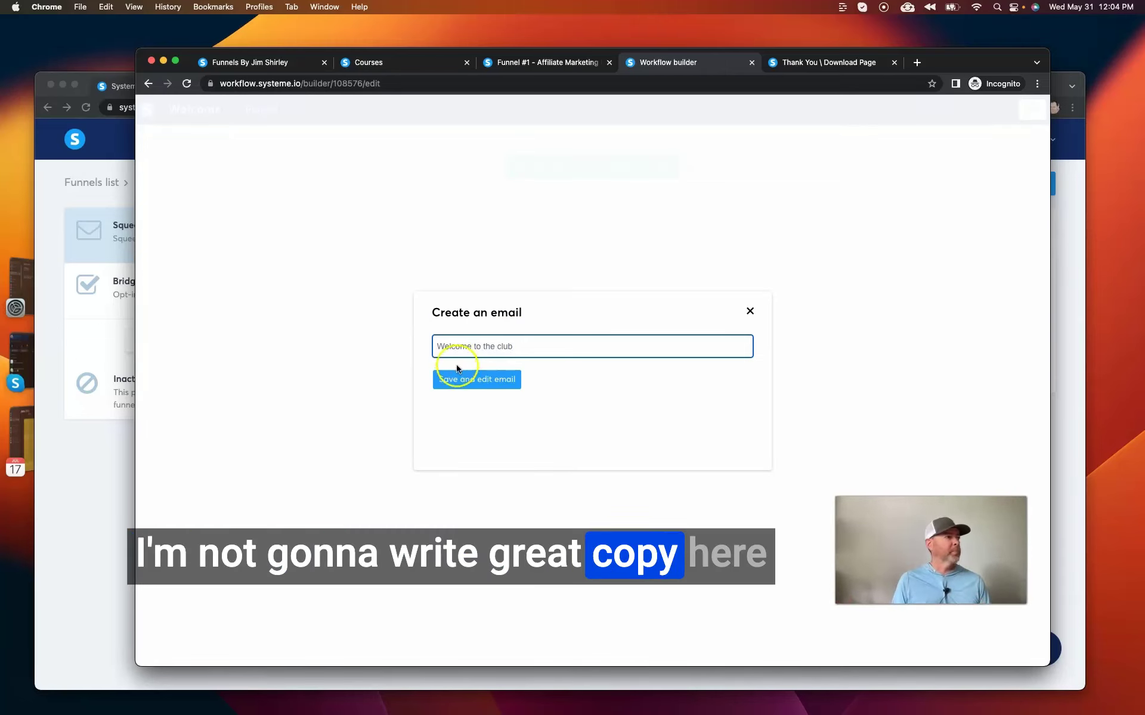
left_click(475, 387)
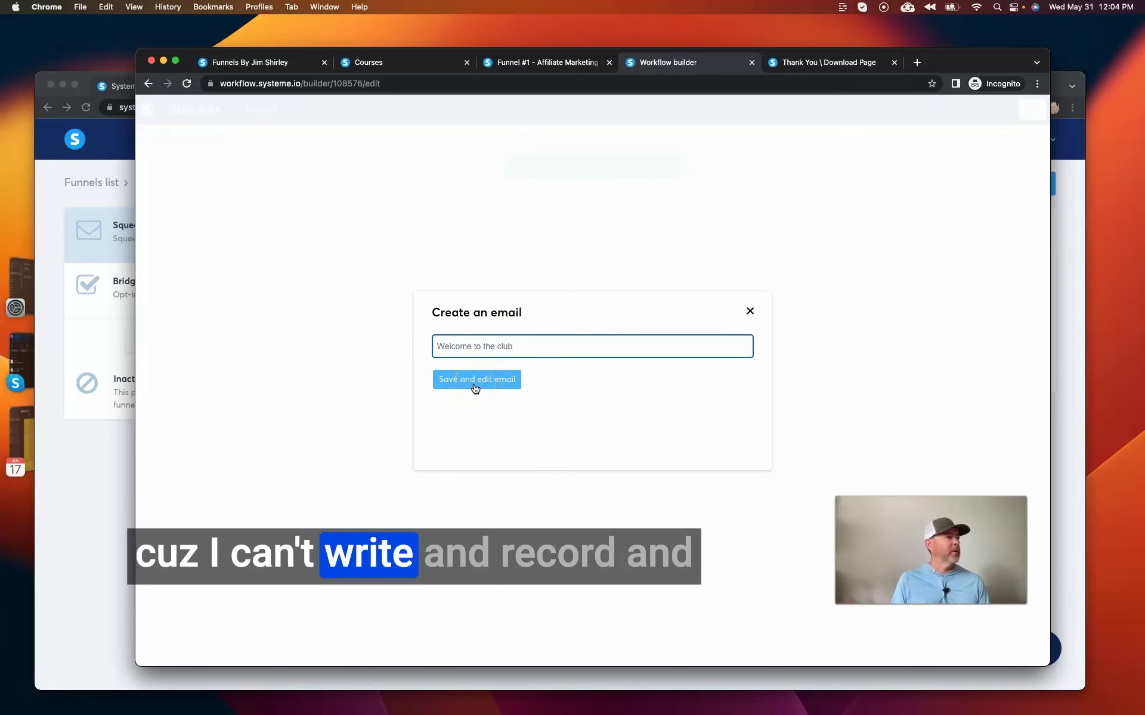
left_click(475, 385)
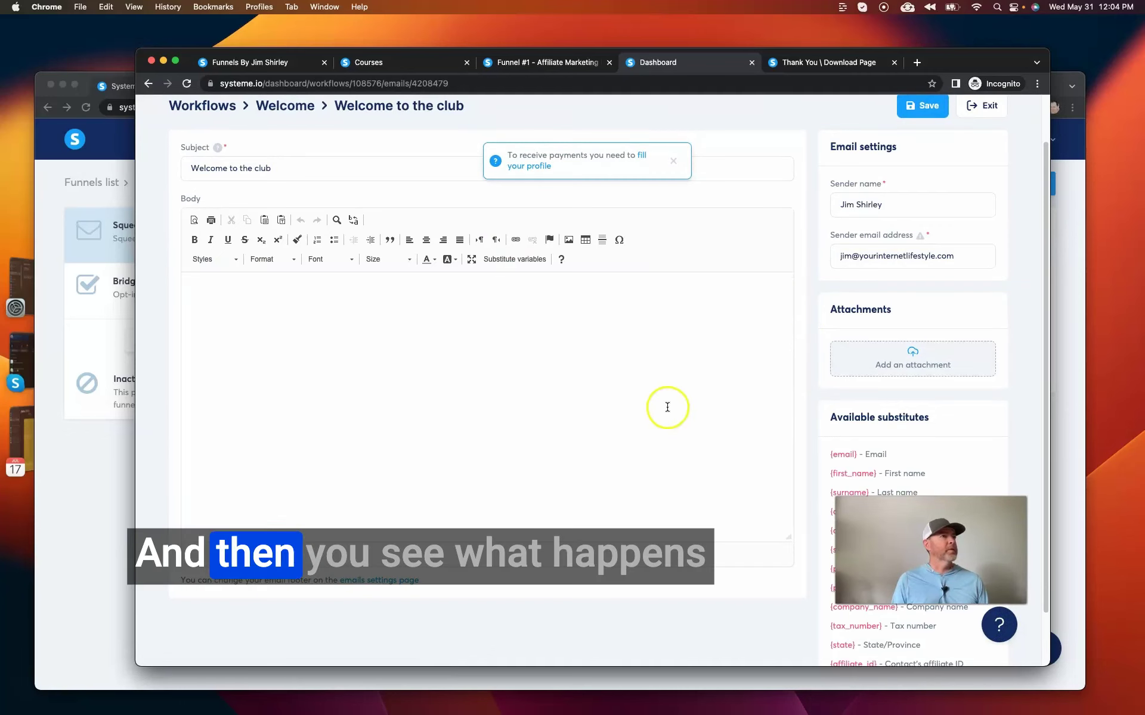
- Copy the {first_name} substitute tag and append it to the end of the email subject
left_click(438, 376)
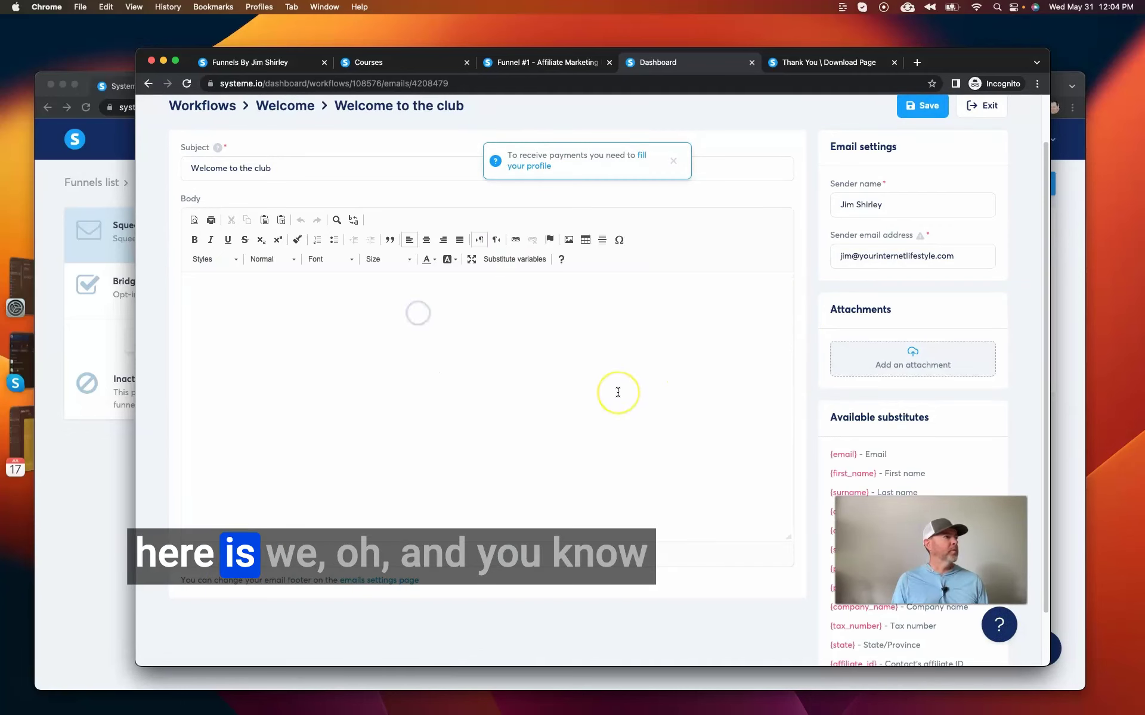
left_click(276, 167)
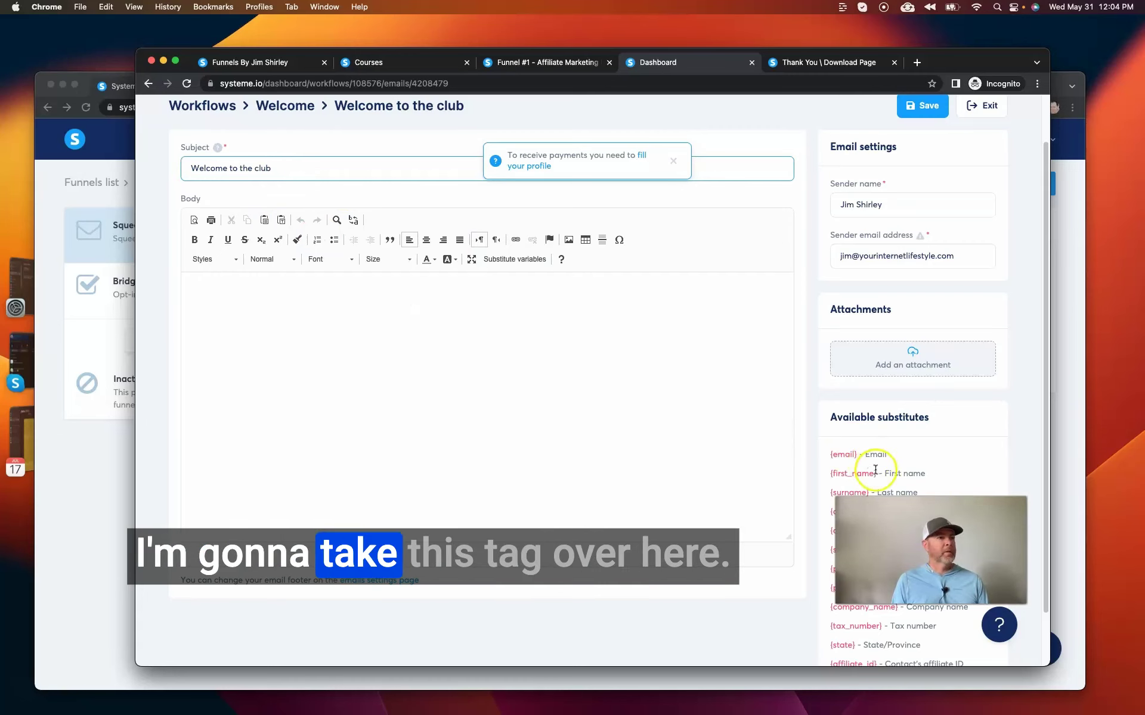
left_click_drag(877, 475, 827, 473)
key("super+c")
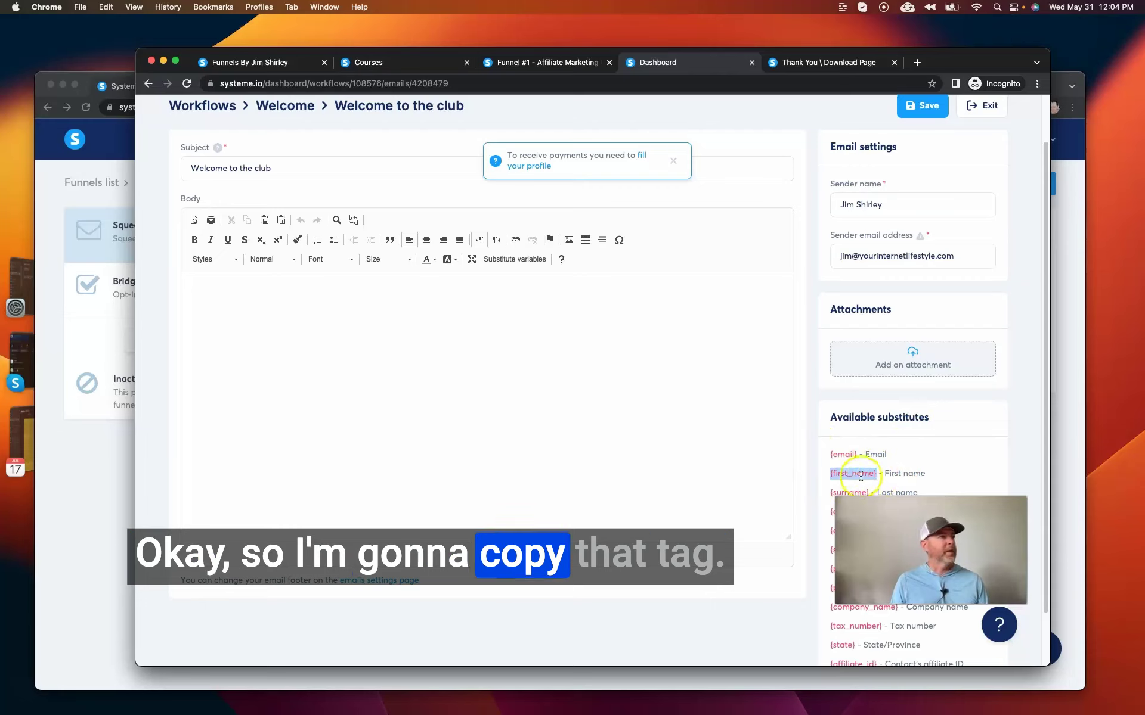
left_click(292, 168)
key("super+v")
left_click(285, 304)
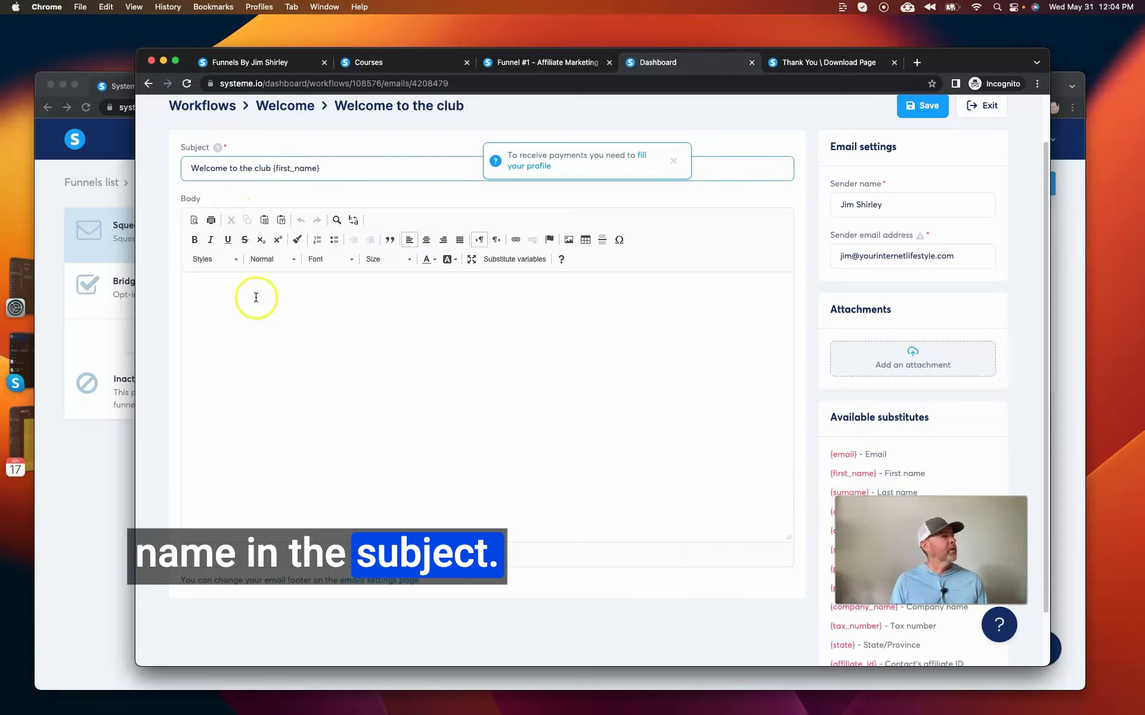
left_click(269, 304)
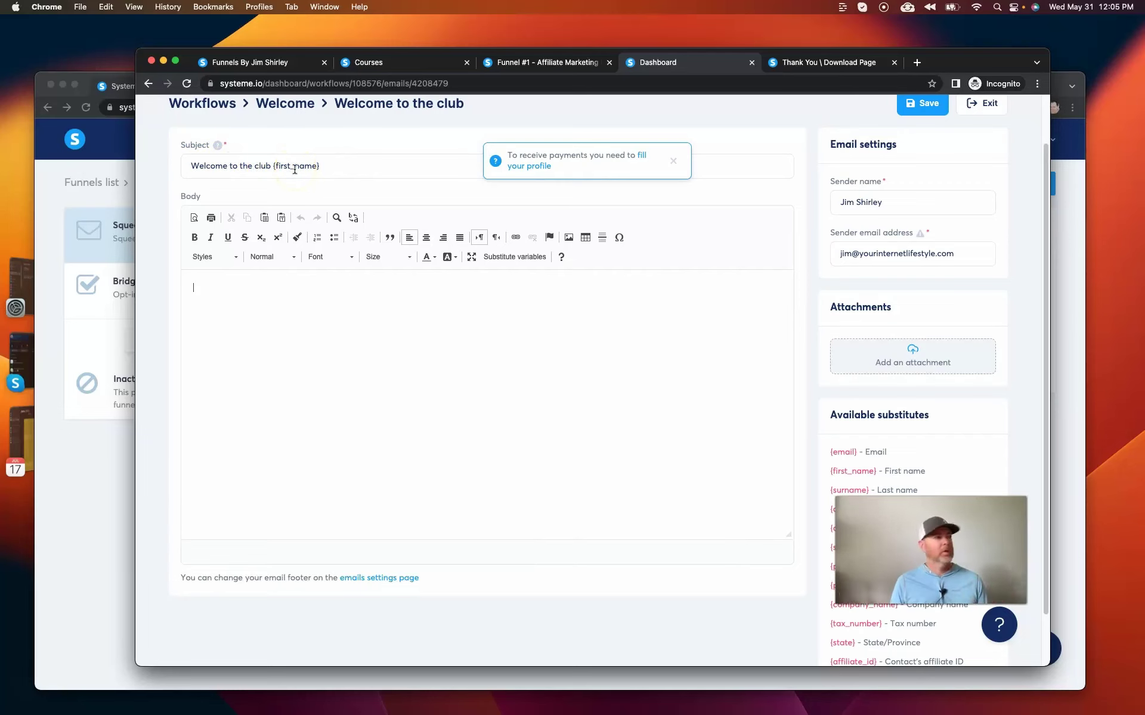
- Try a comma before the {first_name} tag in the email subject and remove it again
left_click(278, 168)
type(",")
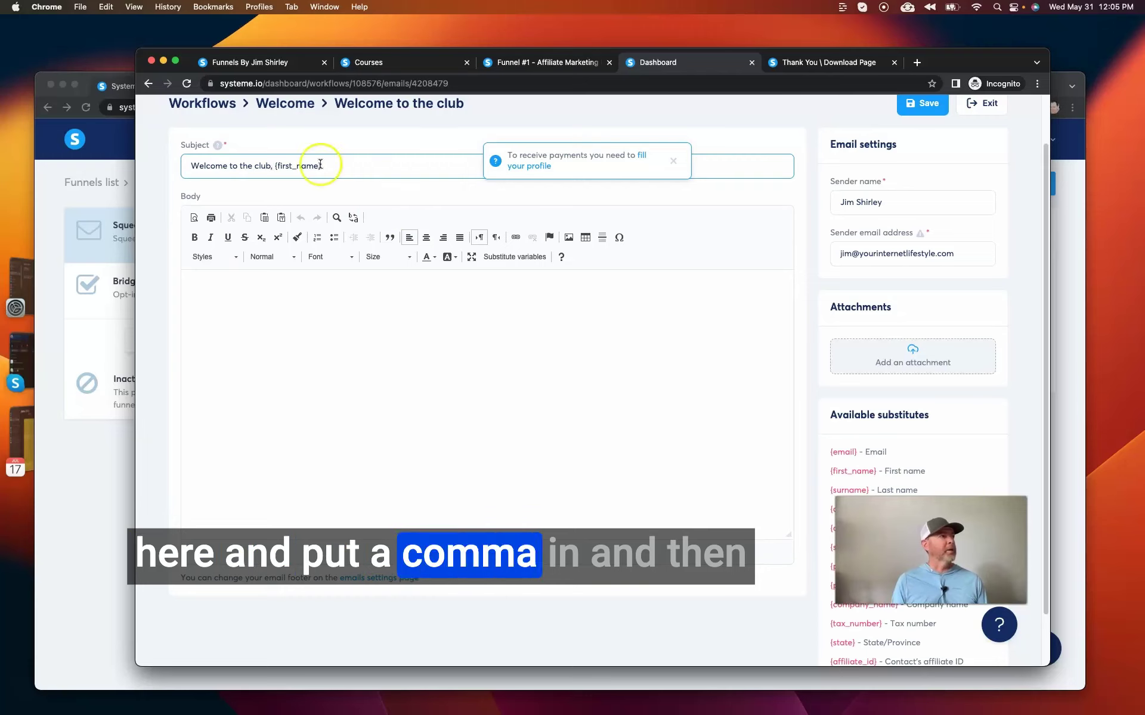
left_click(276, 168)
key("BackSpace")
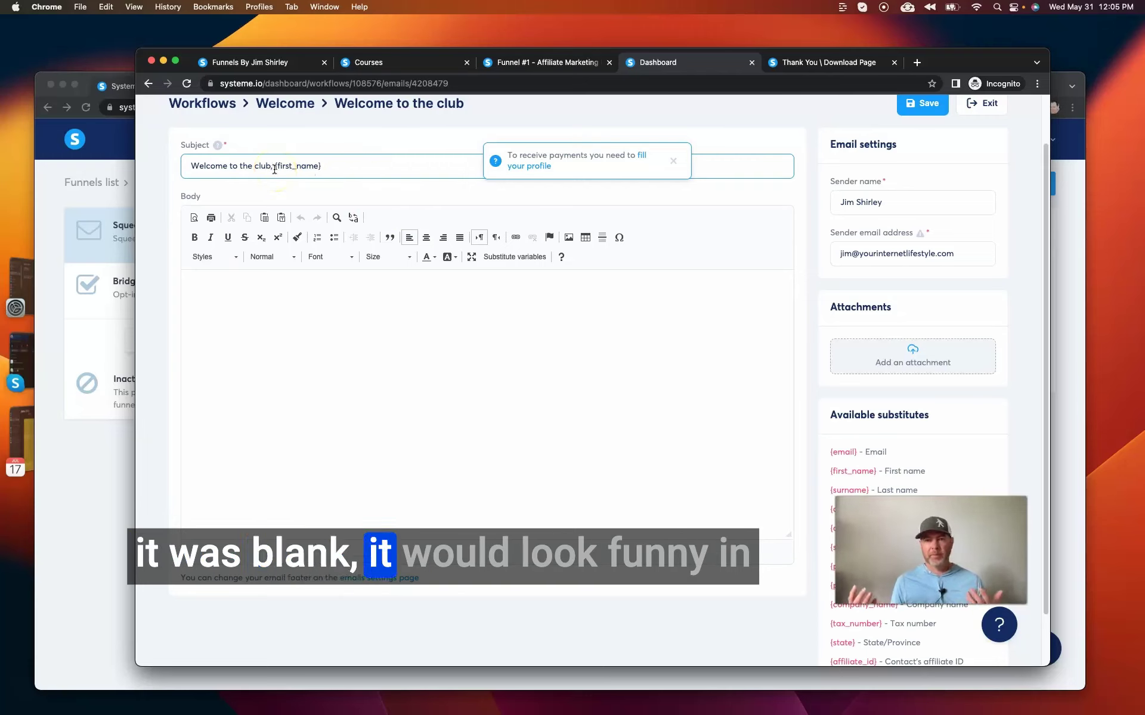
key("BackSpace")
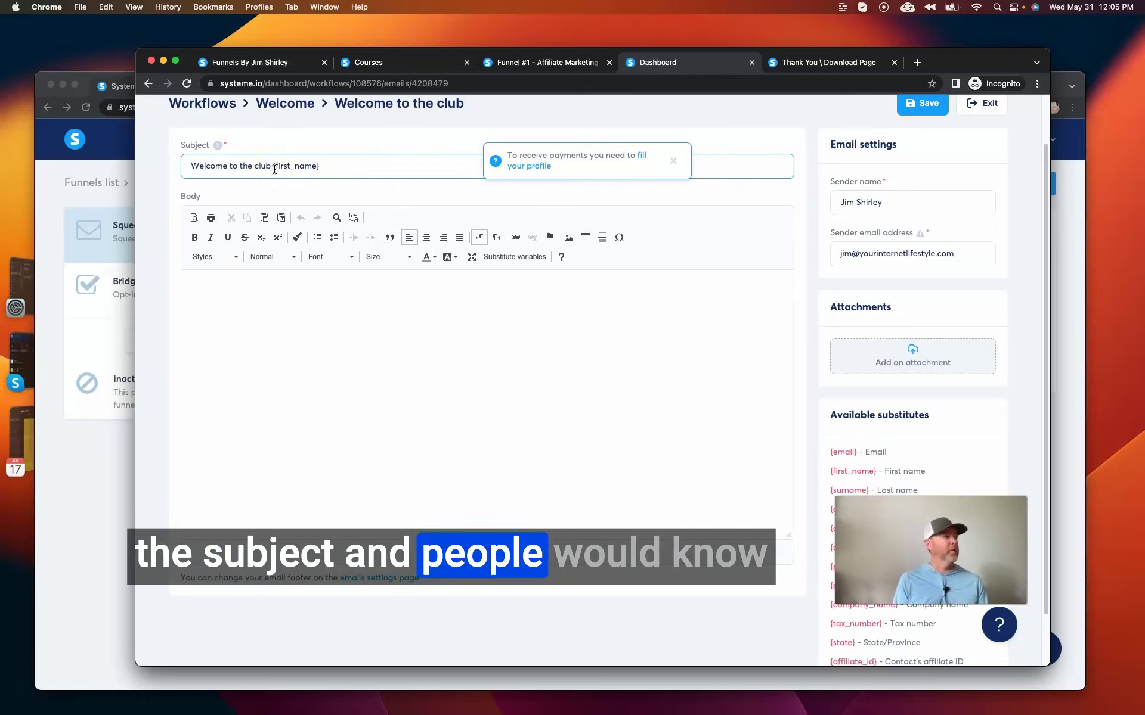
- Begin the email body with the greeting "Hey {first_name}" and start a new line below it
left_click(279, 319)
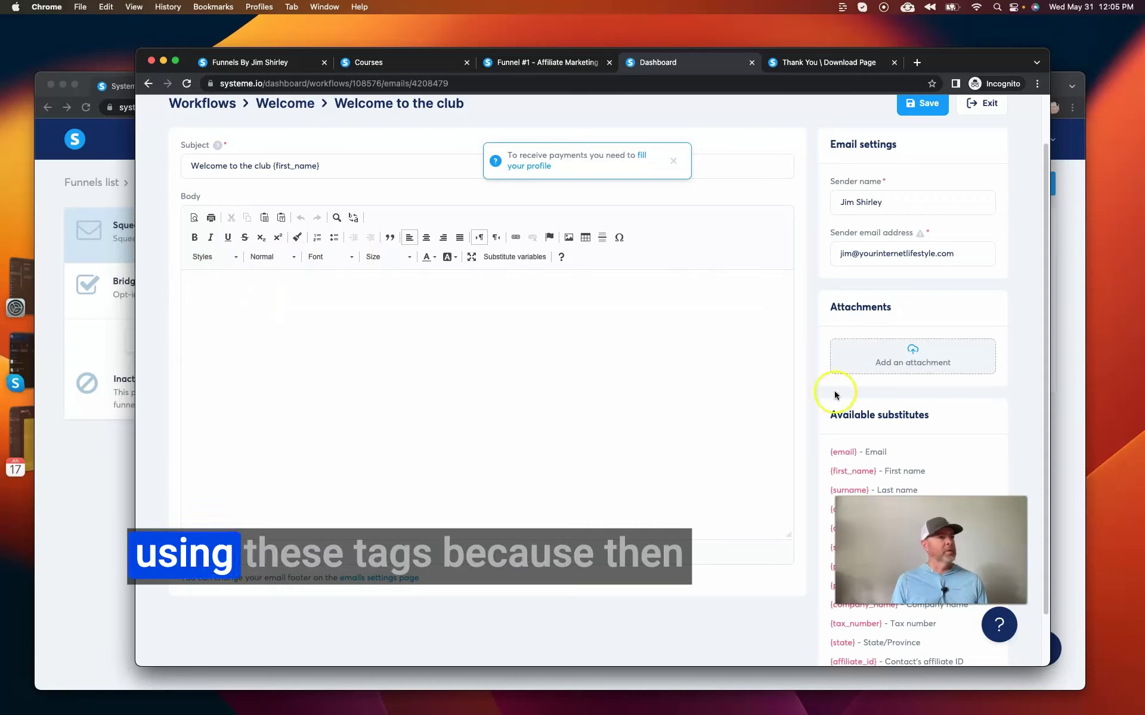
left_click(325, 366)
type("Hey {first_name")
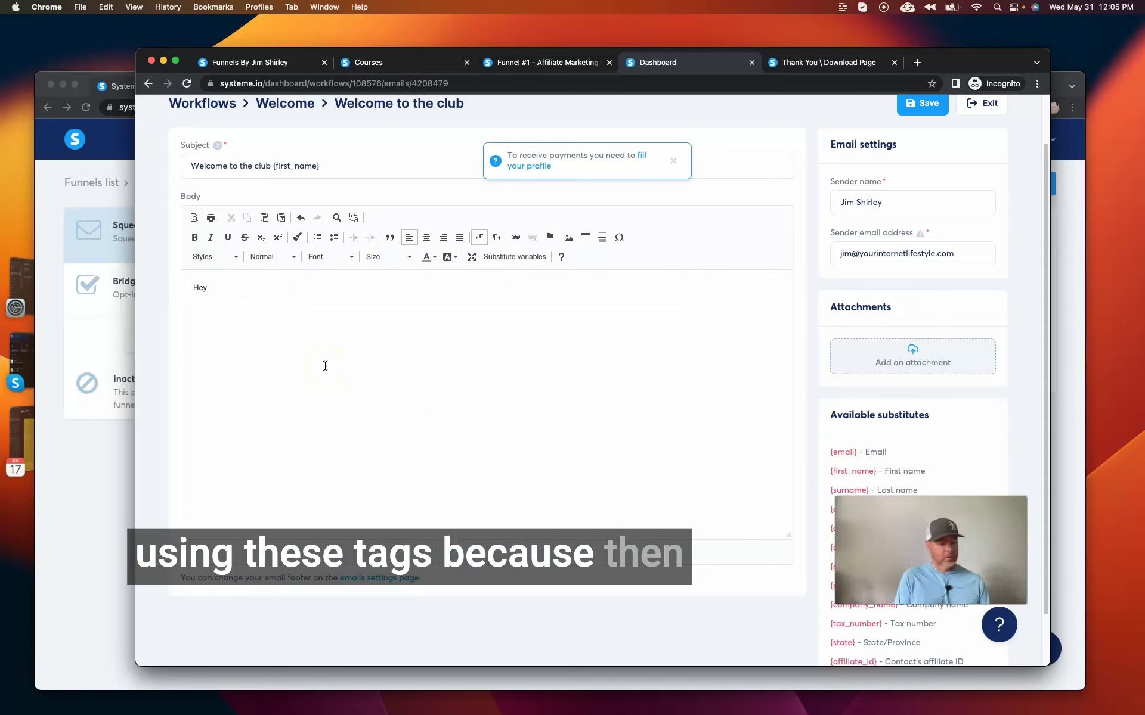
key("super+v")
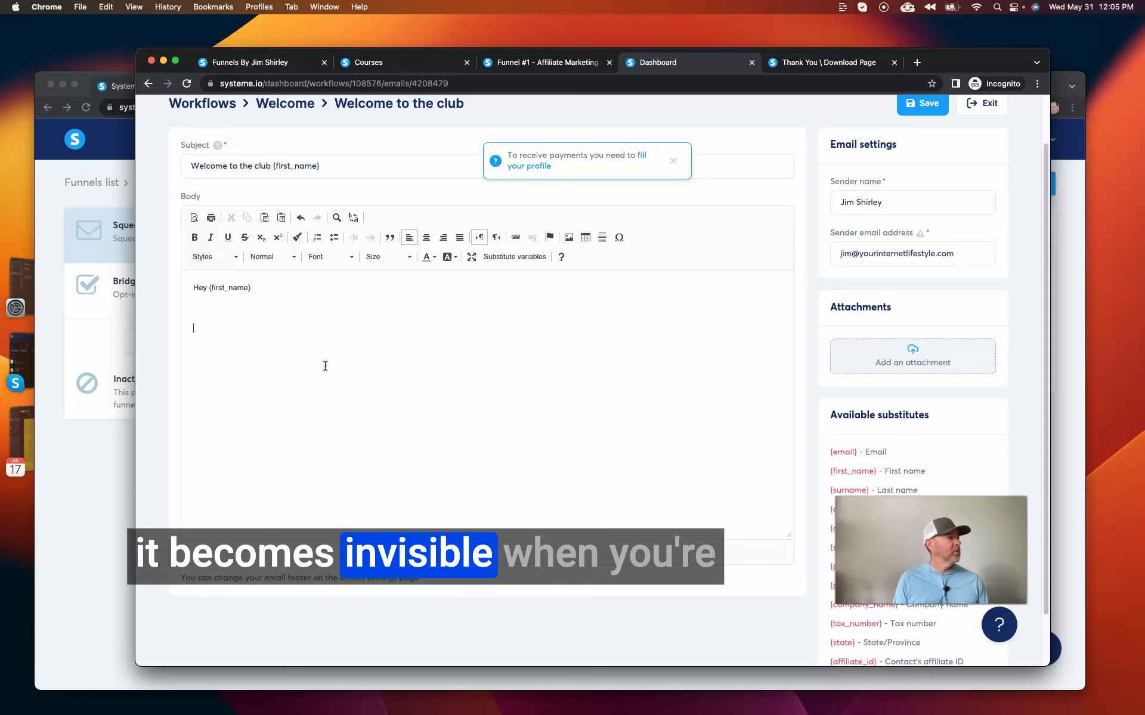
key("BackSpace")
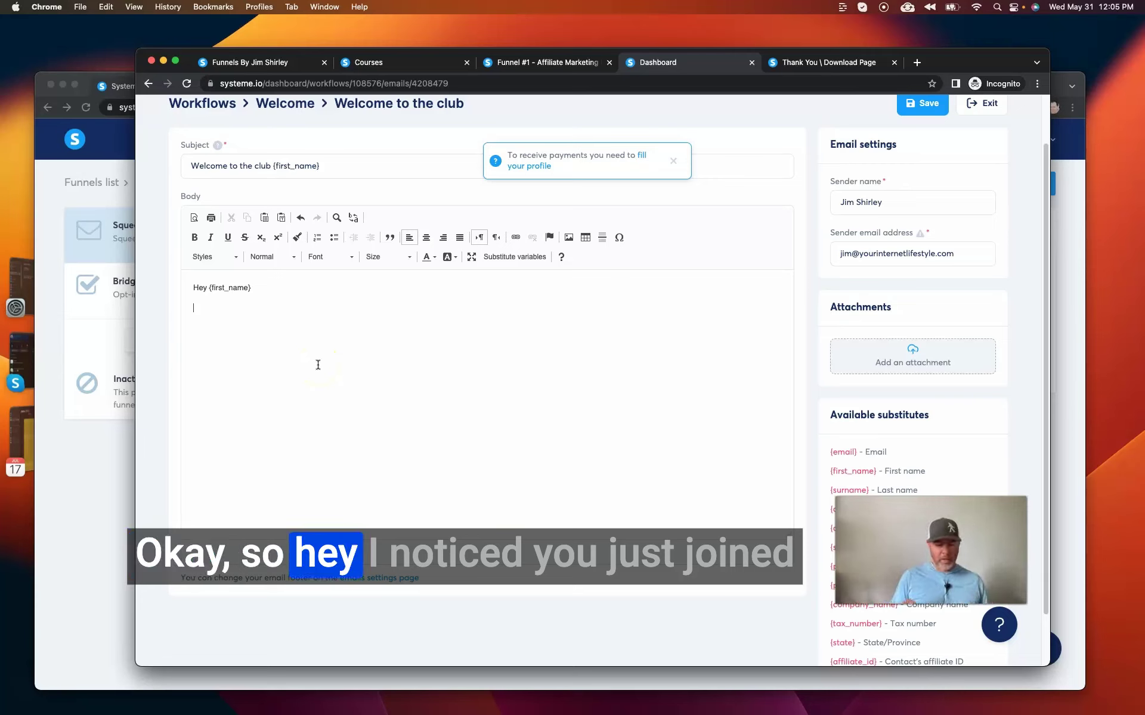
- Add the body lines "I noticed you just joined our shared funnels club. Awesome." and "Hope you got to the training. If not, here is the link:"
type("I noticed yo")
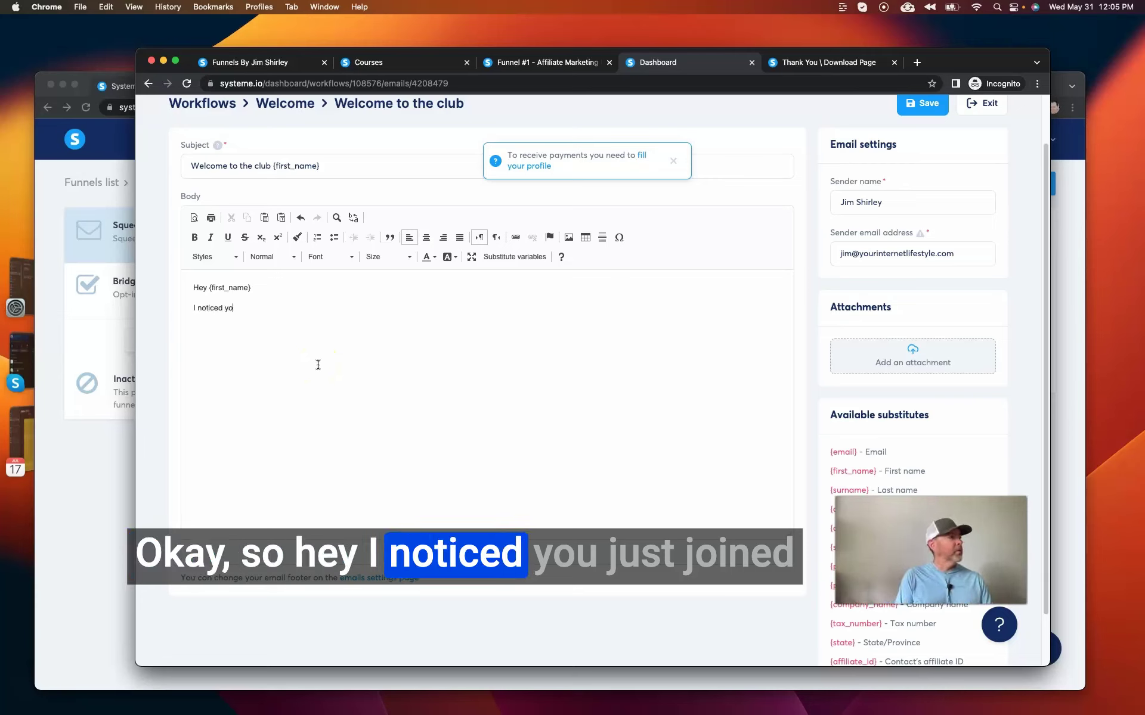
type("u just join")
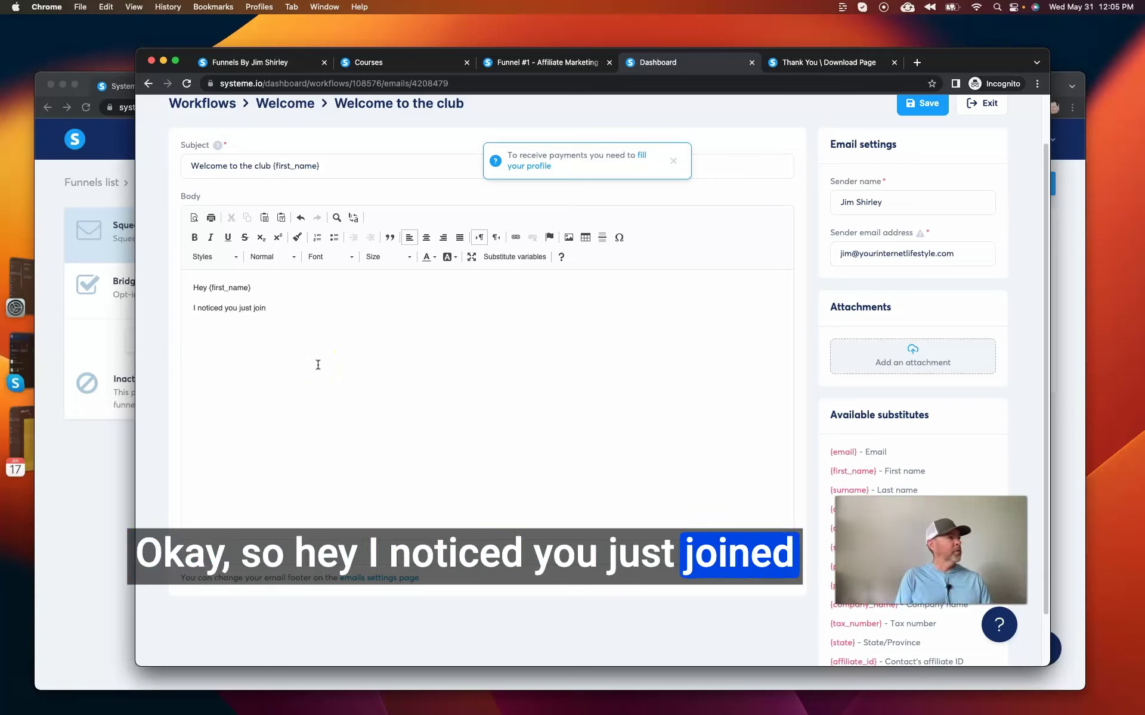
type("d our sharede")
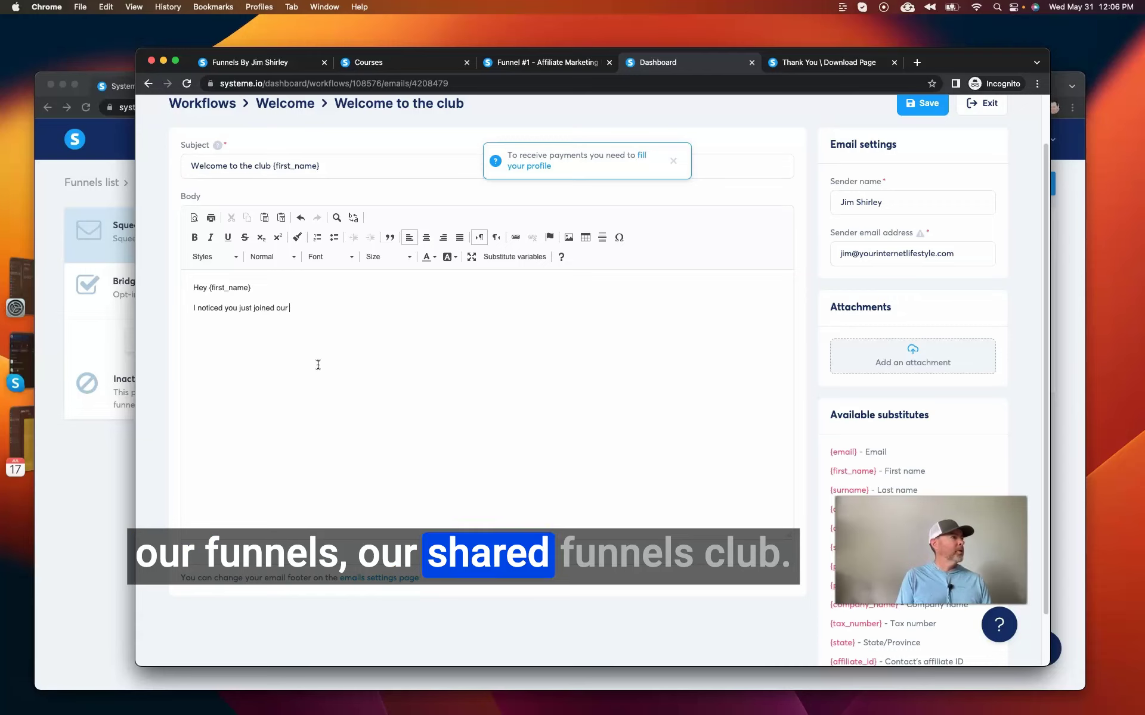
type("funnels club.")
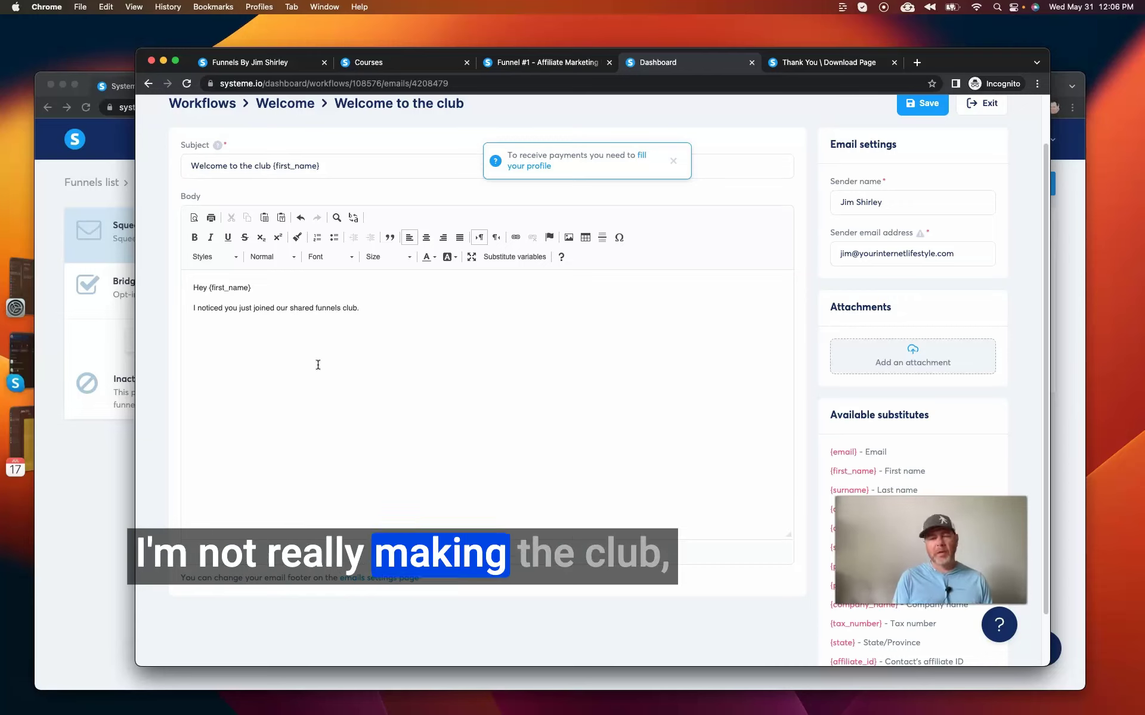
type(" Awesome.")
key("Return")
type("Hope you got to the training. If not, here is the link:")
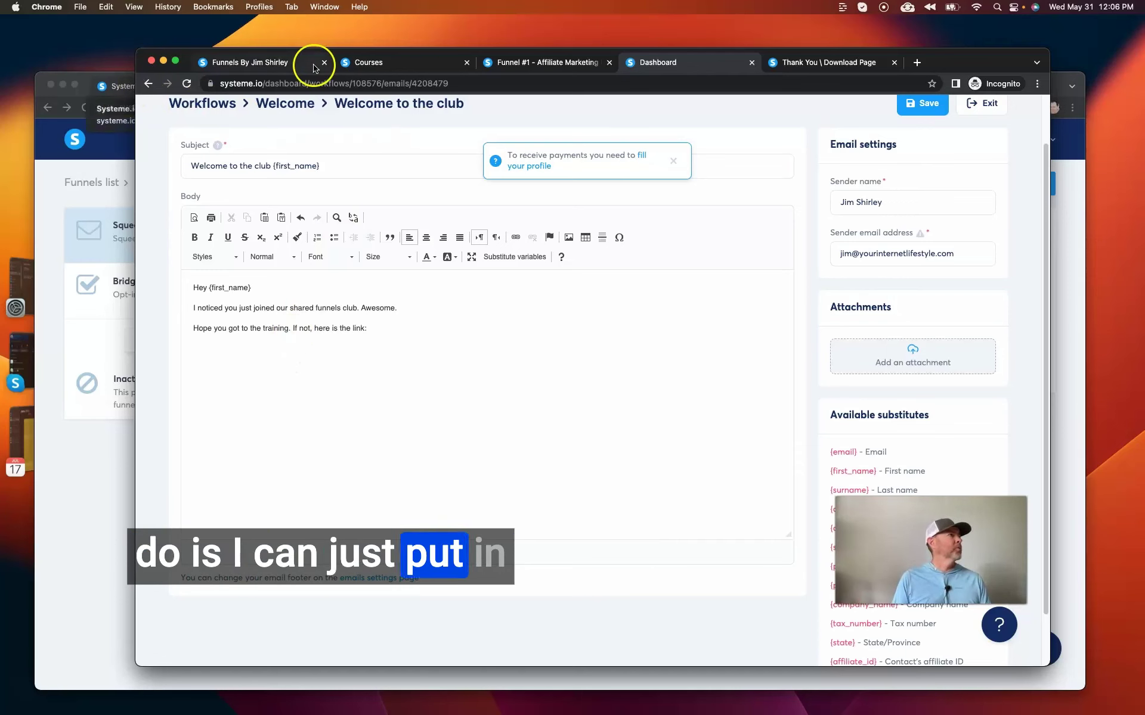
- Switch to the open registration complete page of the funnel and select its web address
left_click(400, 69)
left_click(419, 88)
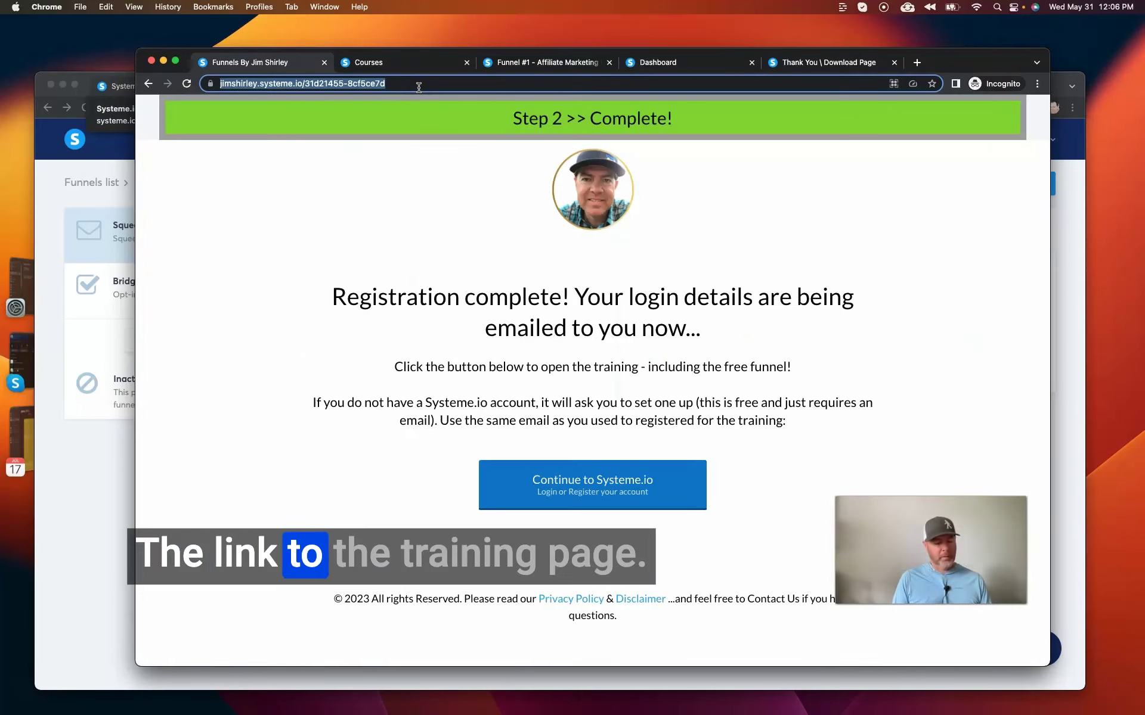